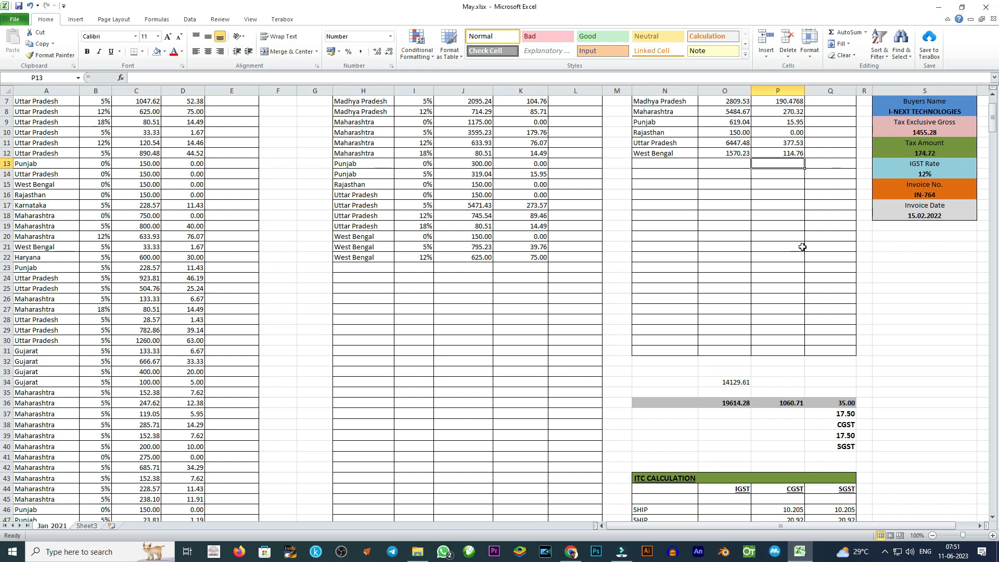
- Inspect the =O36-O8 formula behind the remaining taxable value in cell O34
scroll(781, 403, "up", 1)
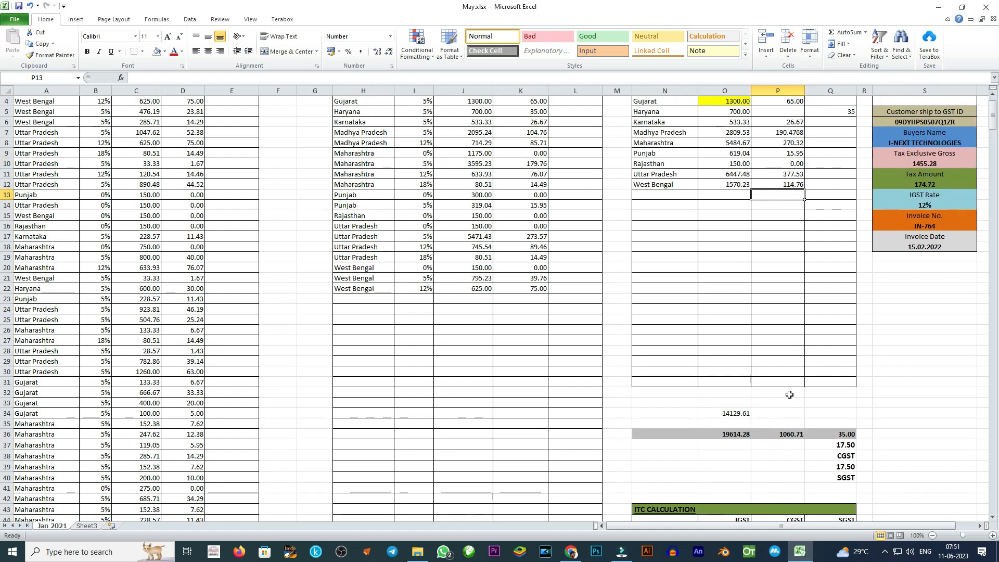
left_click(737, 413)
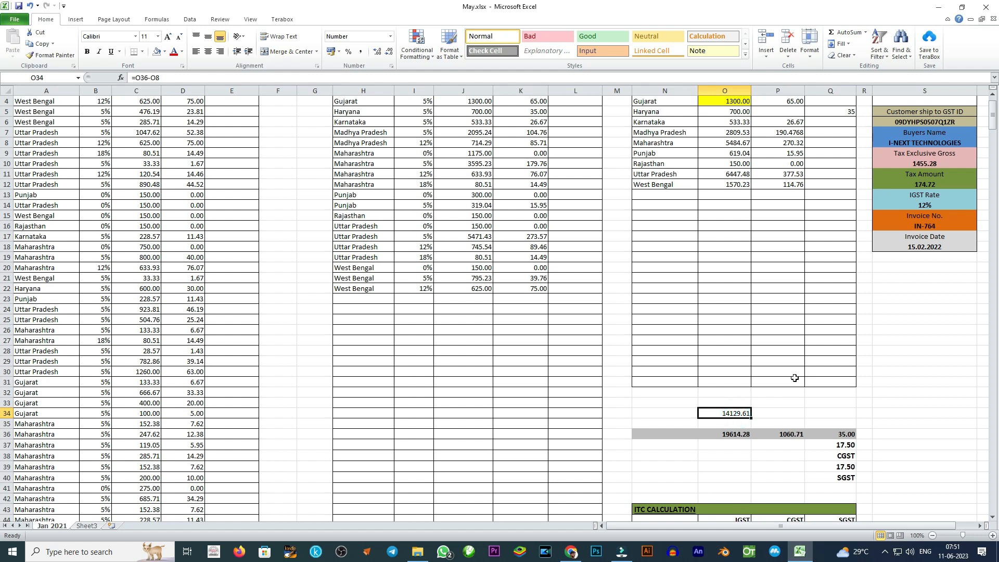
scroll(794, 378, "up", 1)
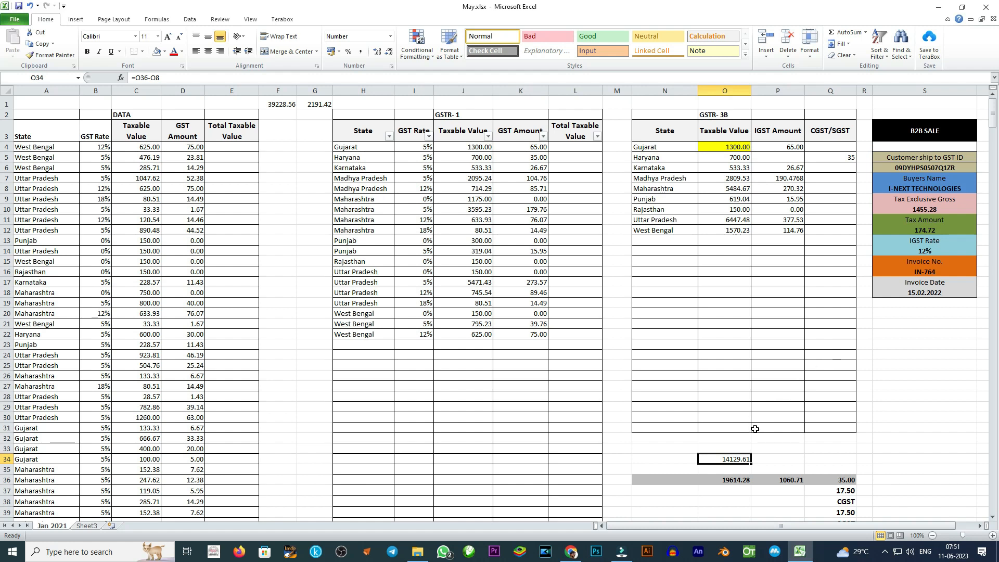
double_click(749, 457)
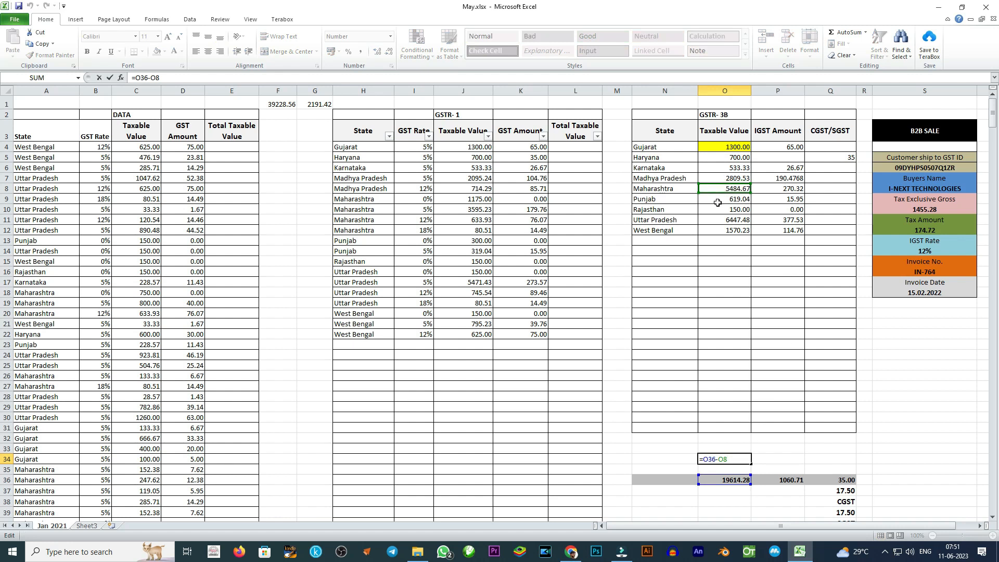
left_click_drag(708, 462, 703, 460)
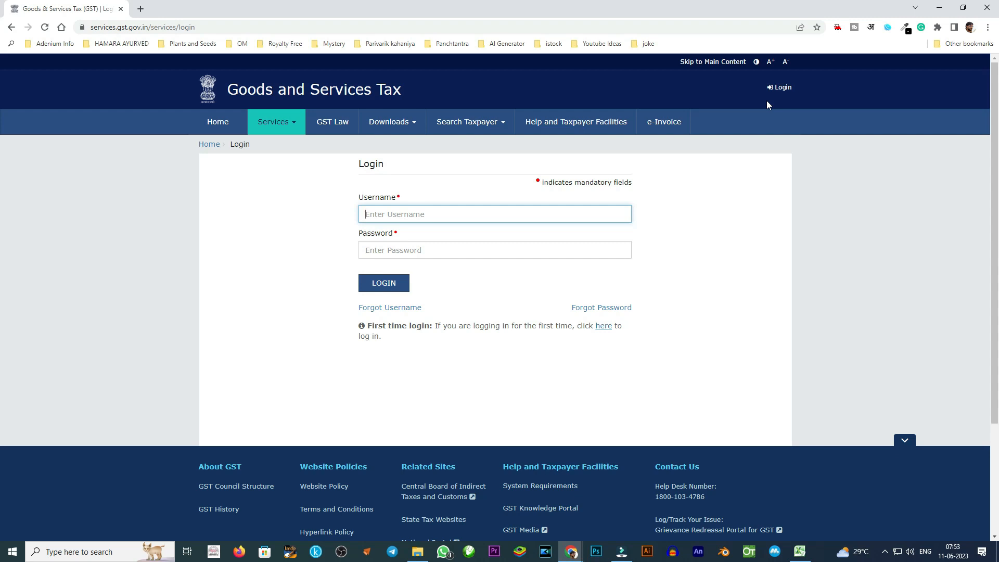
- Log in to the GST portal with the taxpayer username, password and captcha
type("omkarspn")
key("Tab")
type("•")
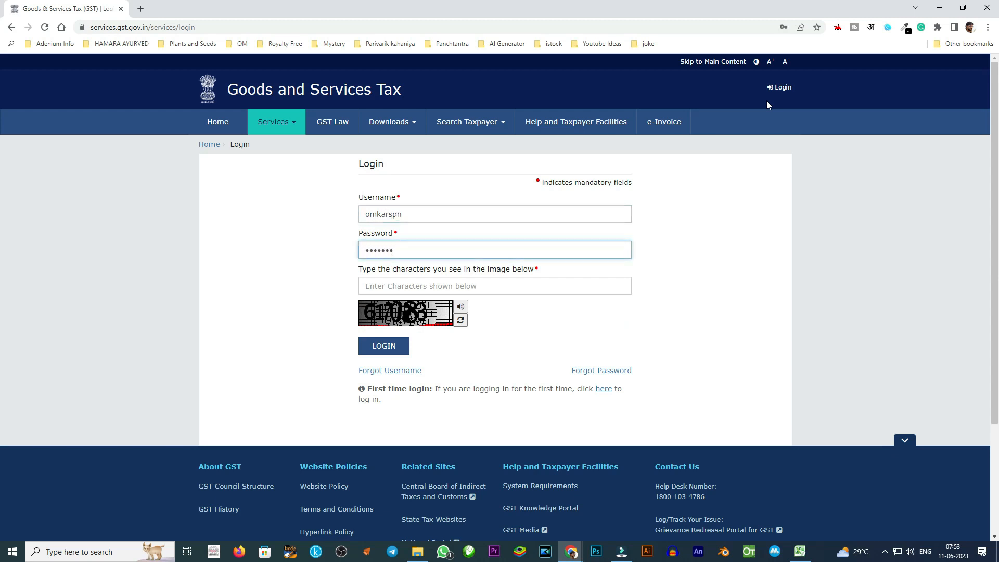
key("Tab")
type("61")
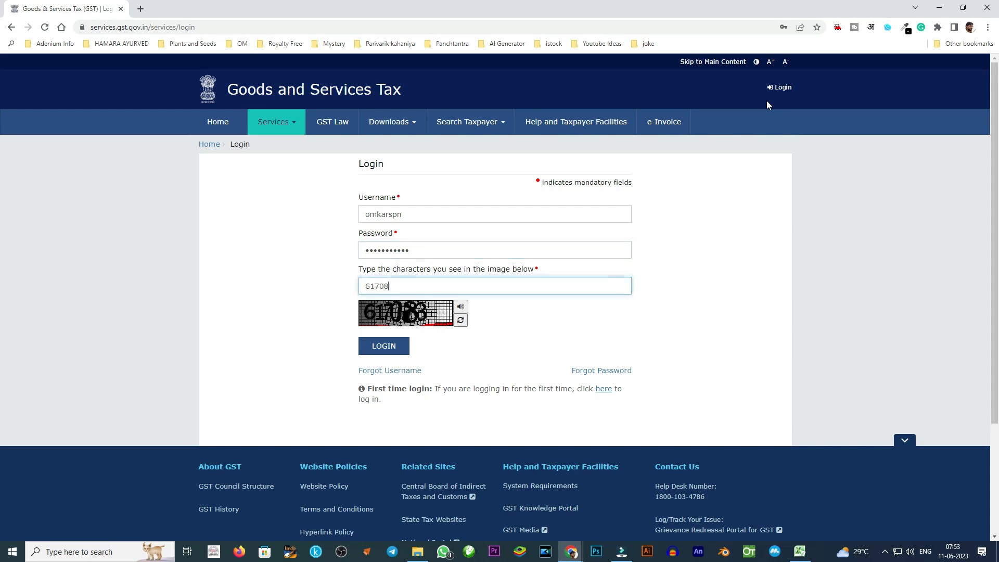
key("Tab")
key("Tab")
key("Tab")
key("Return")
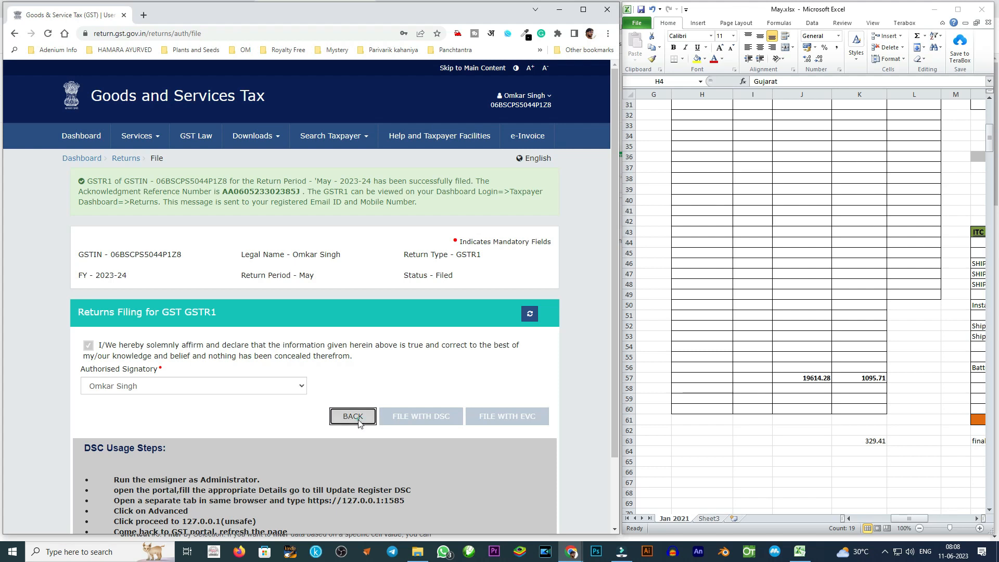
- Leave the GSTR-1 page and go back to the returns dashboard
left_click(358, 422)
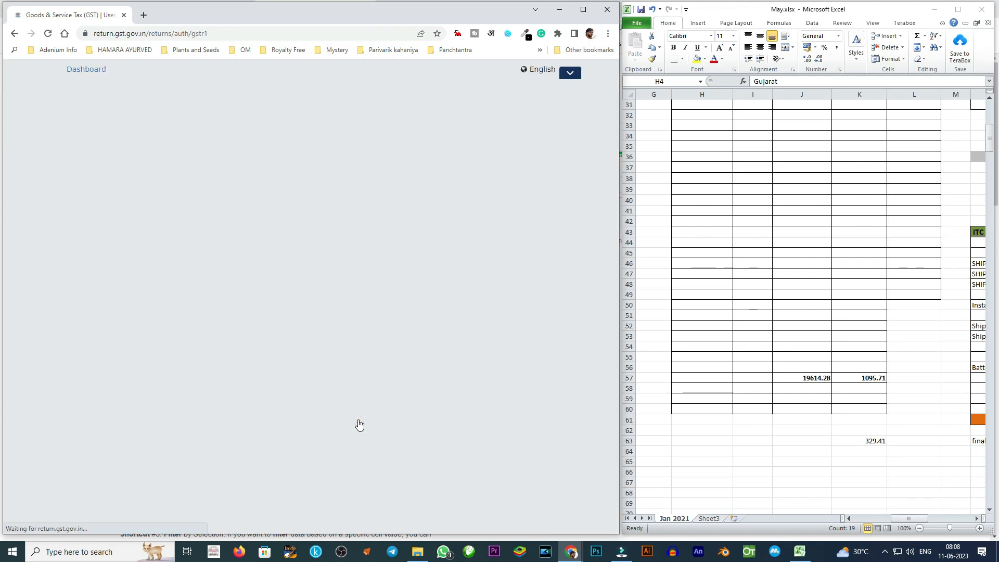
scroll(353, 408, "down", 2)
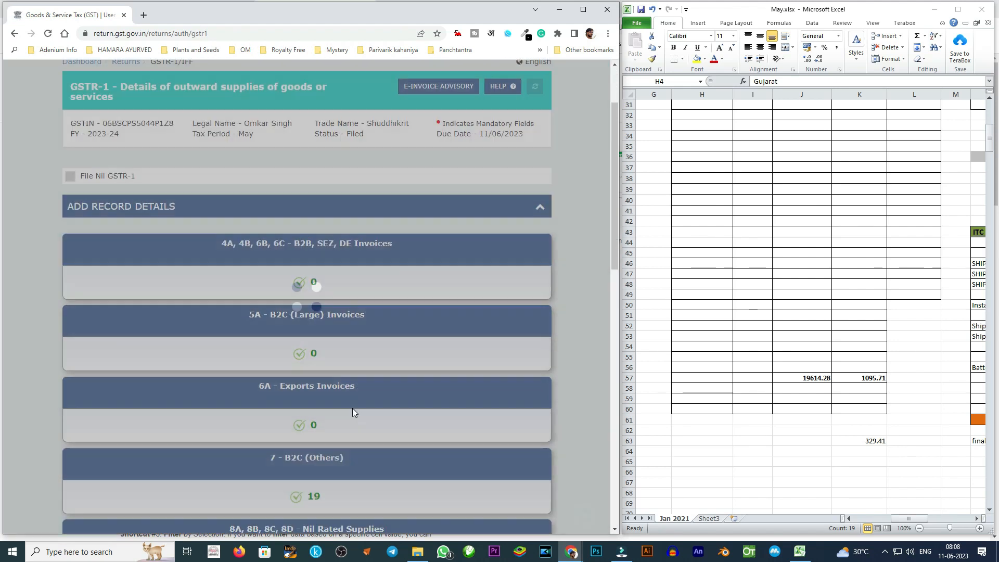
scroll(353, 413, "down", 12)
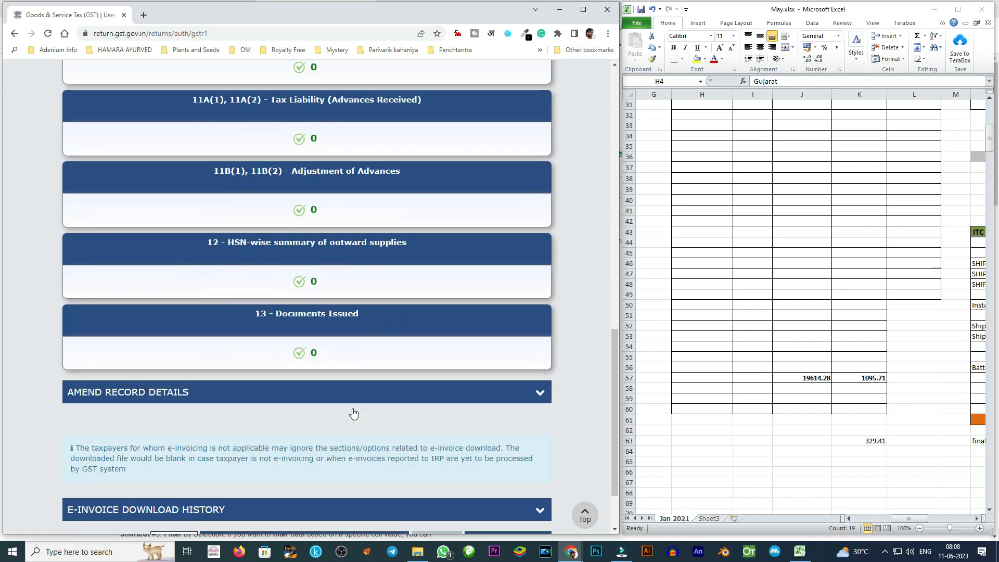
scroll(353, 413, "down", 2)
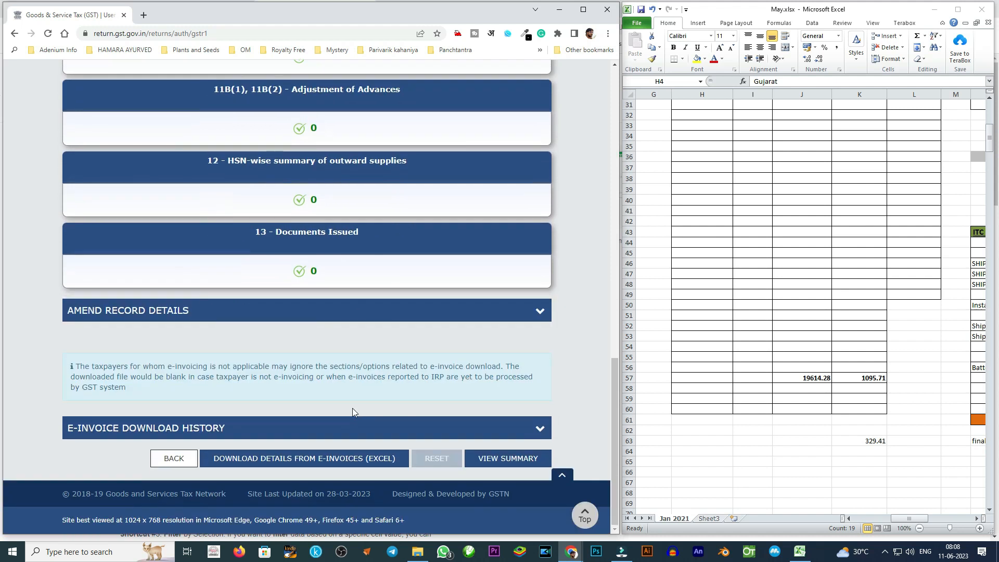
left_click(165, 457)
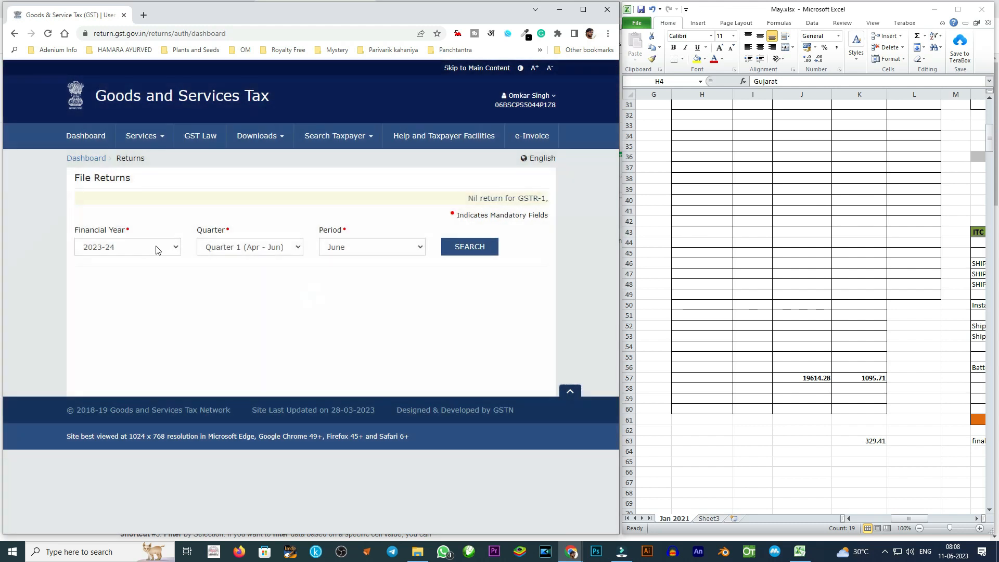
- Search returns for the May period and start preparing GSTR-3B online
left_click(339, 248)
left_click(339, 266)
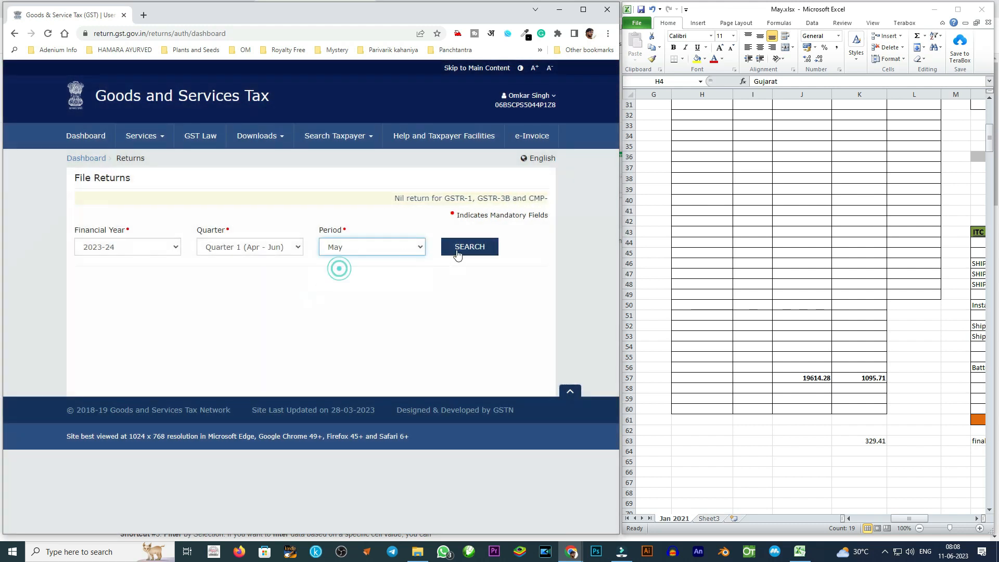
left_click(457, 252)
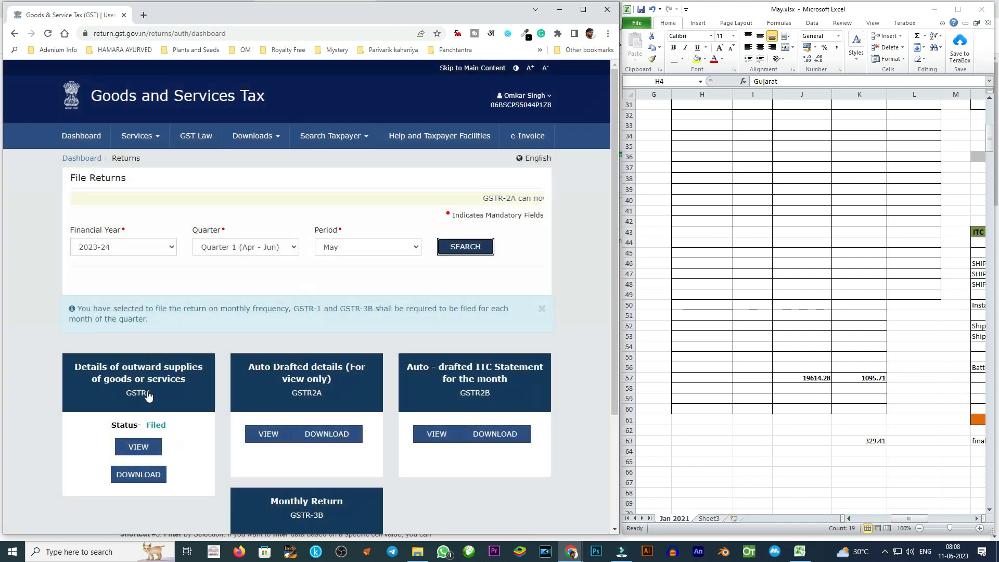
scroll(194, 476, "down", 3)
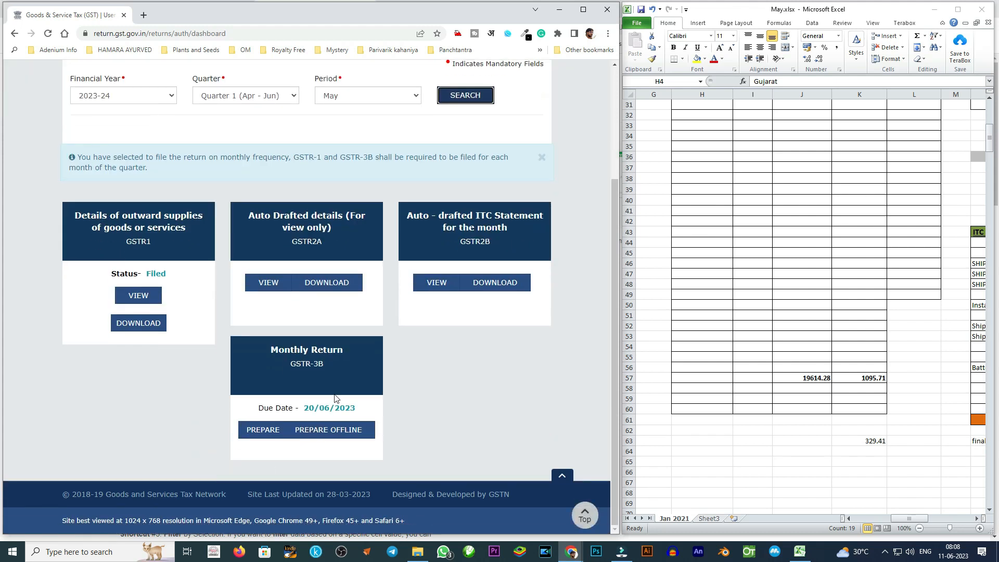
left_click(263, 431)
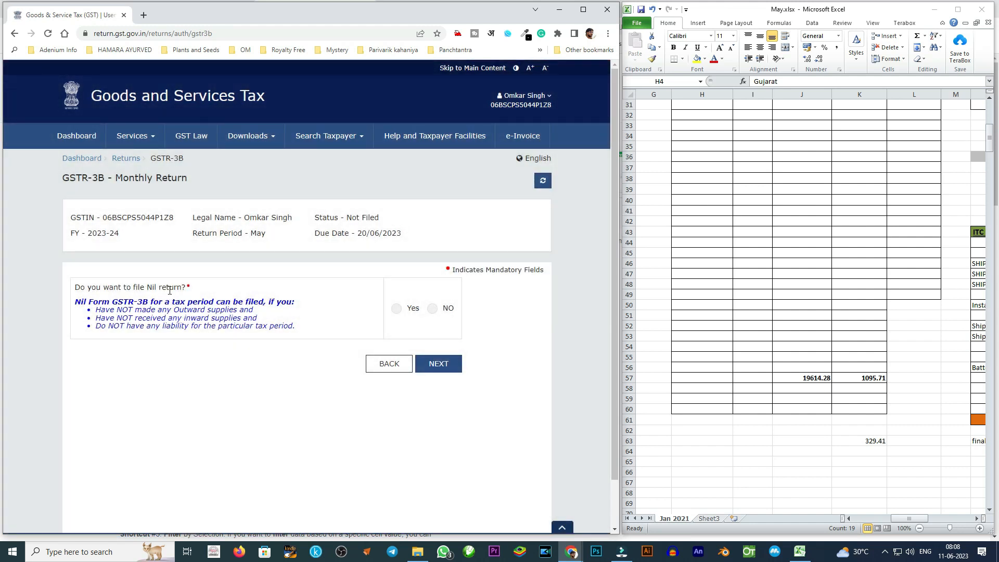
- Declare May as a non-nil return and dismiss the system-generated summary to reach the tiles
left_click(434, 310)
left_click(439, 364)
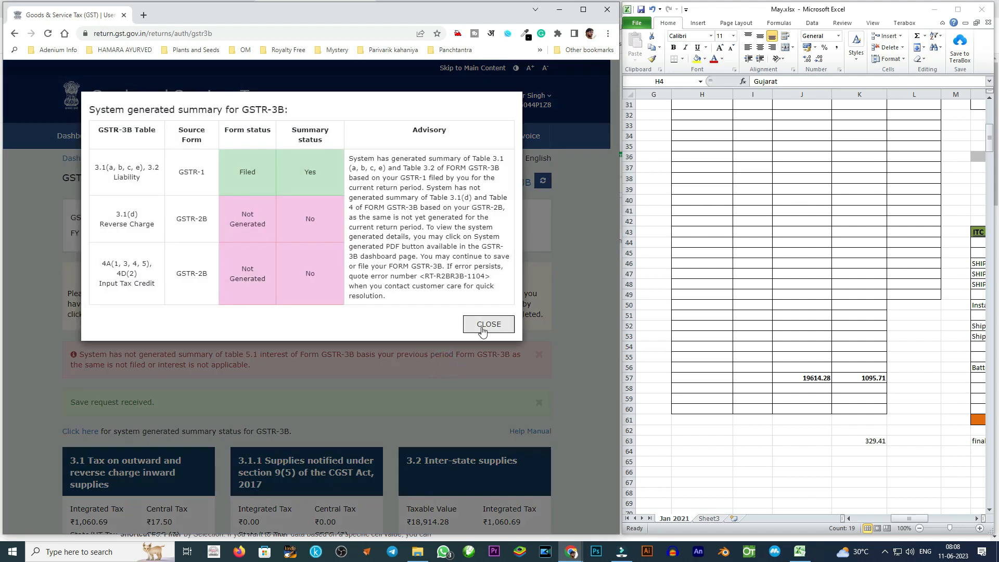
left_click(473, 329)
scroll(437, 368, "down", 3)
scroll(437, 367, "down", 2)
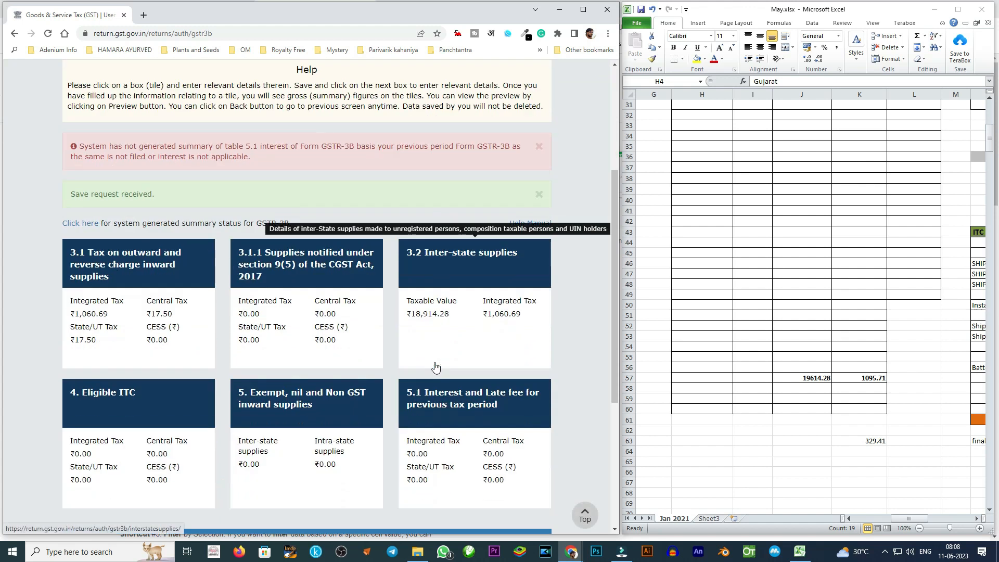
scroll(121, 215, "down", 1)
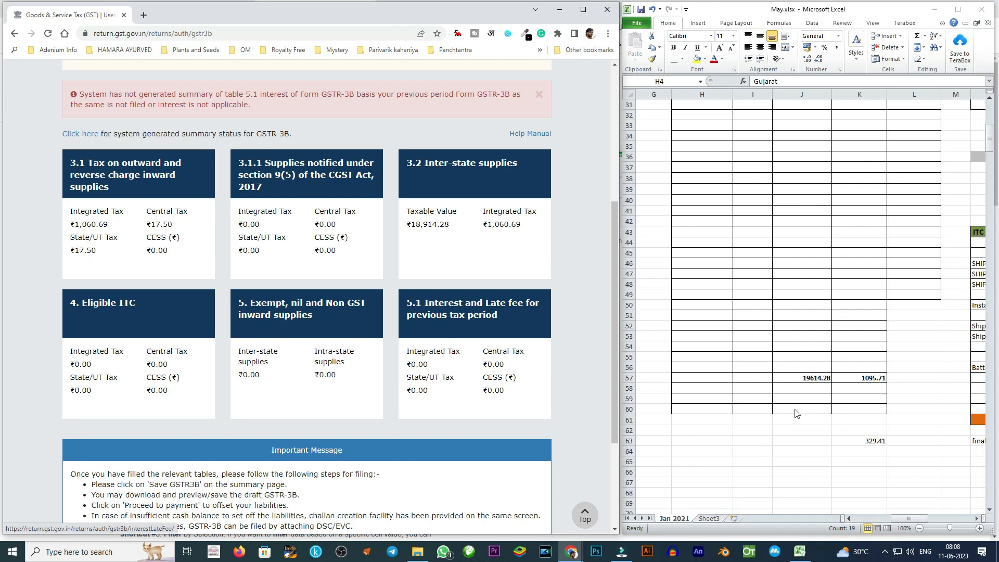
- Check the P36 IGST total in Excel's ITC table, then open the 3.1 outward supplies table
left_click(892, 518)
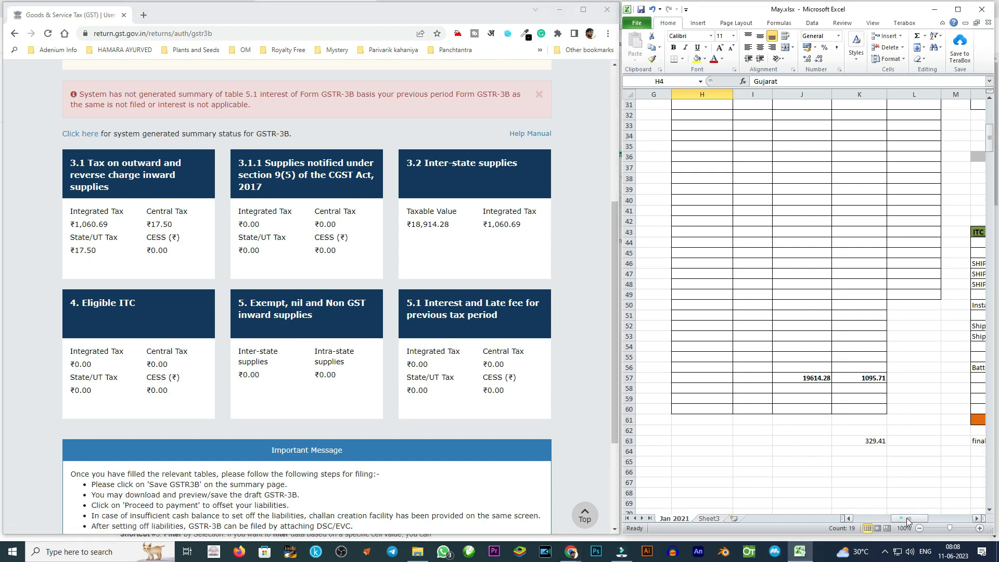
left_click_drag(921, 521, 960, 519)
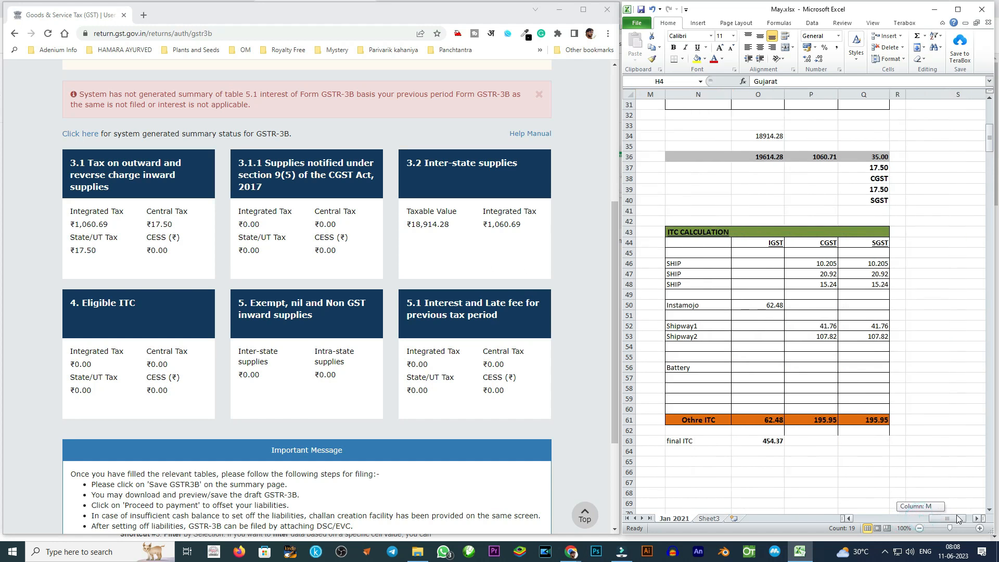
scroll(876, 379, "up", 4)
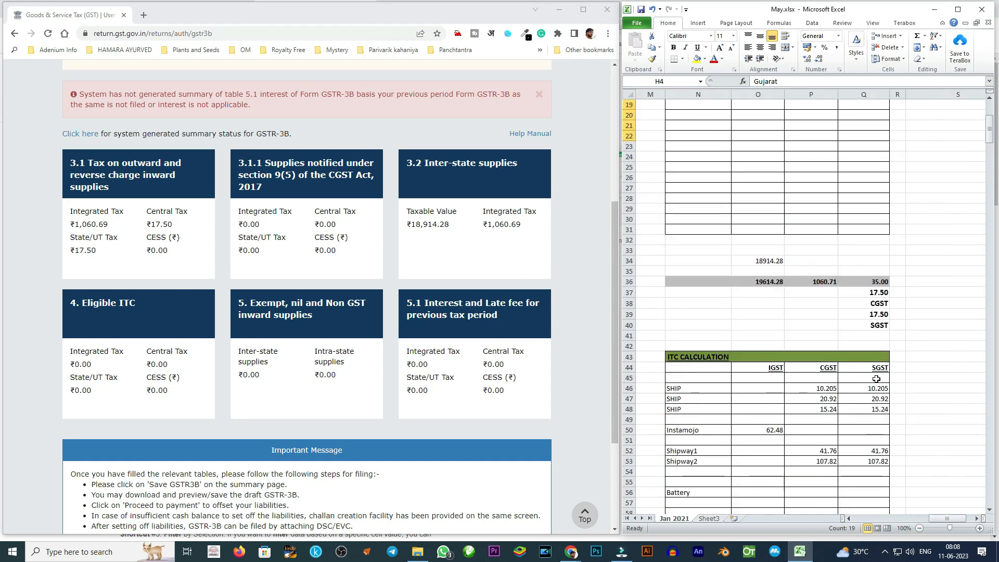
left_click(817, 287)
scroll(717, 333, "up", 1)
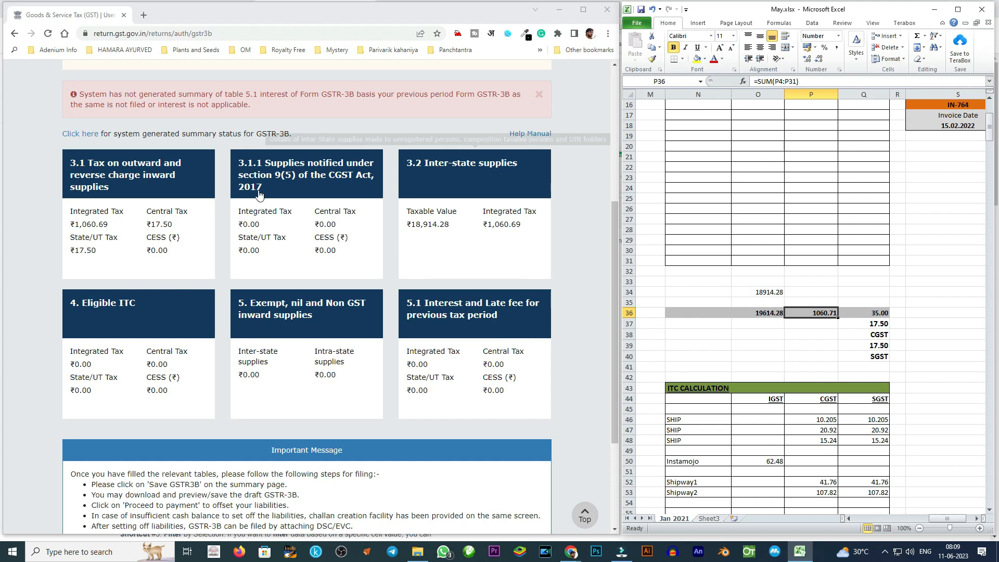
left_click(173, 185)
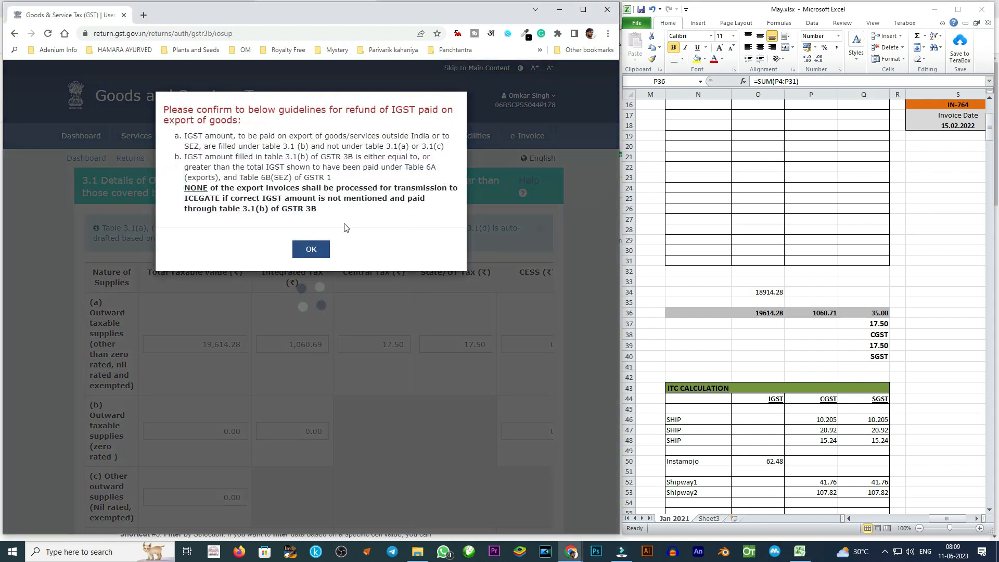
- Save table 3.1, returning to tiles showing ₹1,060.69 IGST and ₹17.50 each CGST and SGST
left_click(311, 249)
scroll(319, 386, "down", 5)
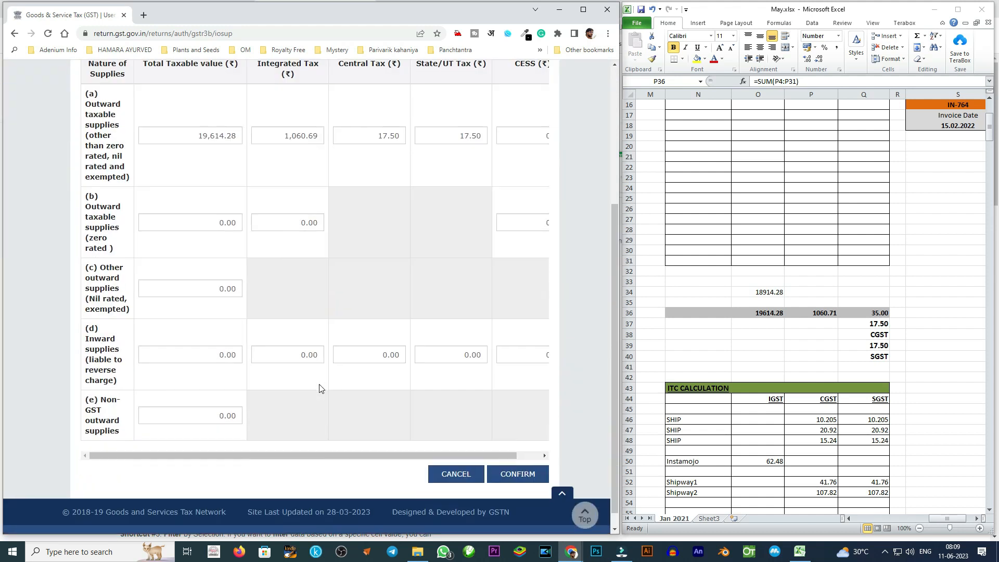
left_click(15, 33)
left_click(437, 364)
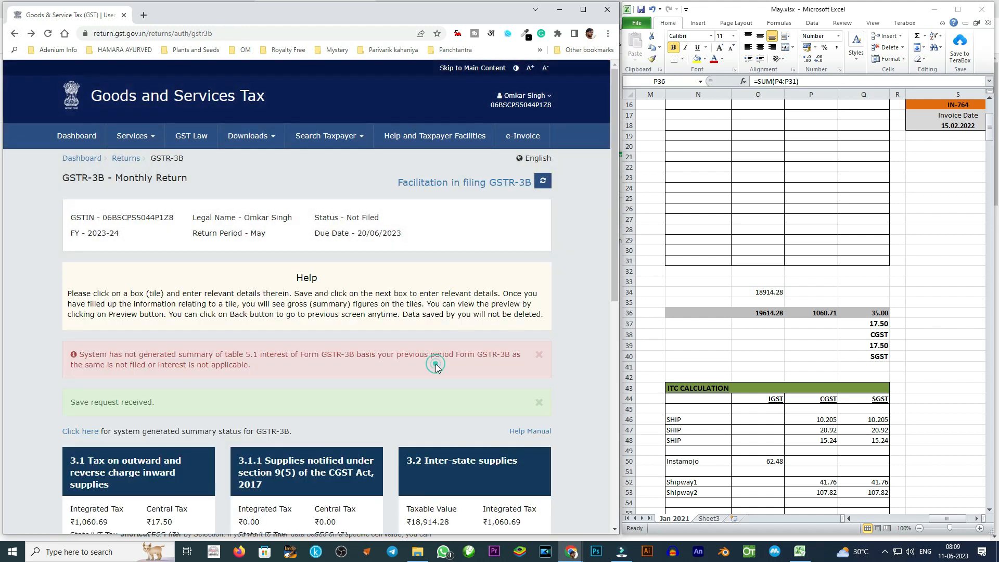
scroll(455, 405, "down", 2)
scroll(455, 405, "down", 2)
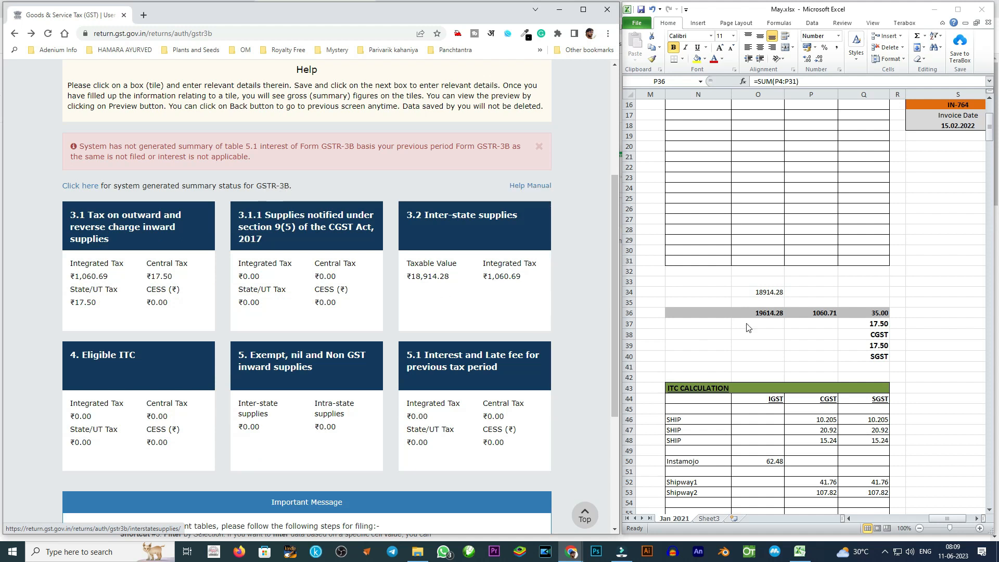
left_click(768, 297)
- Maximize Excel with the ITC totals in view: 62.48 IGST, 195.95 CGST/SGST, final ITC 454.37
left_click(768, 295)
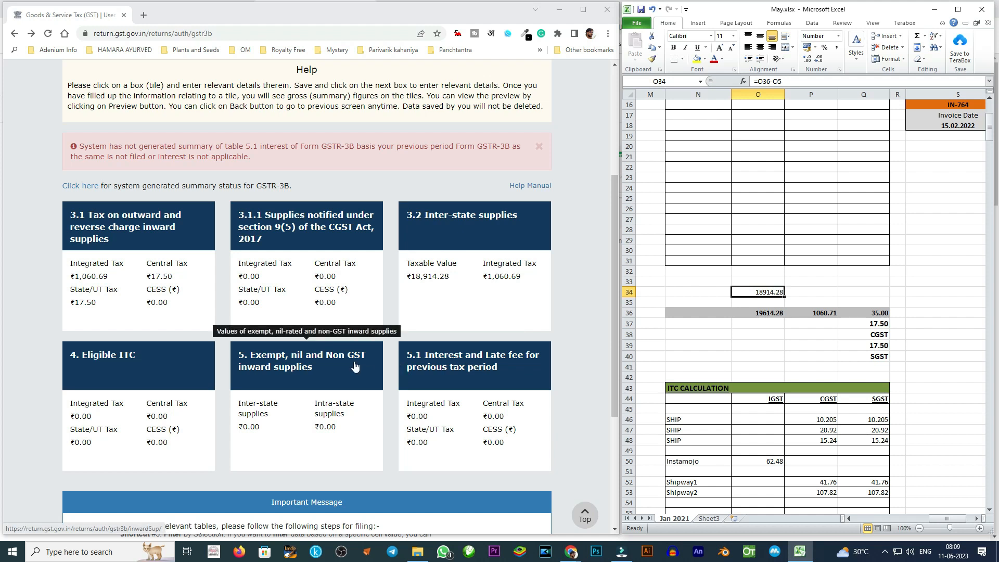
scroll(137, 371, "down", 1)
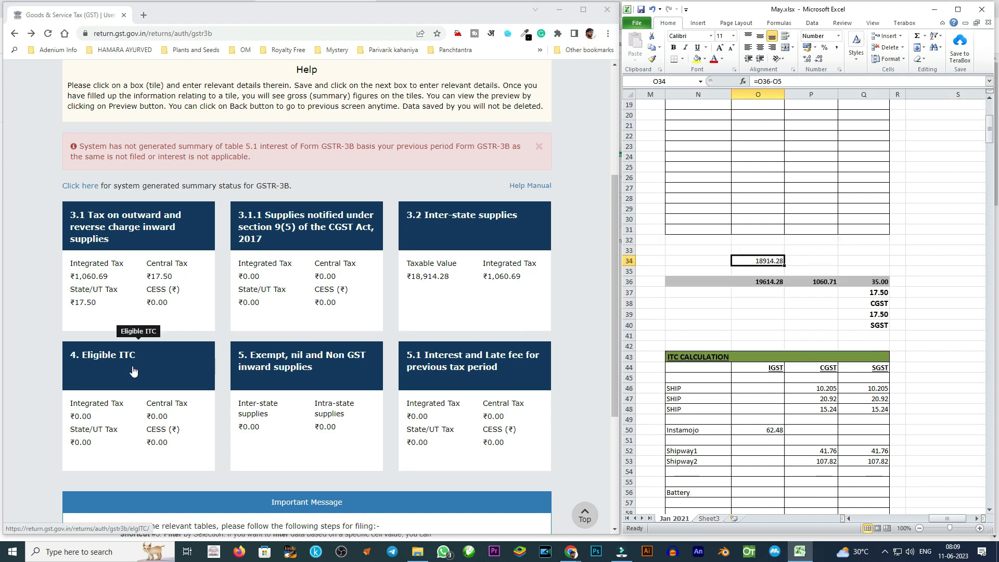
left_click(717, 389)
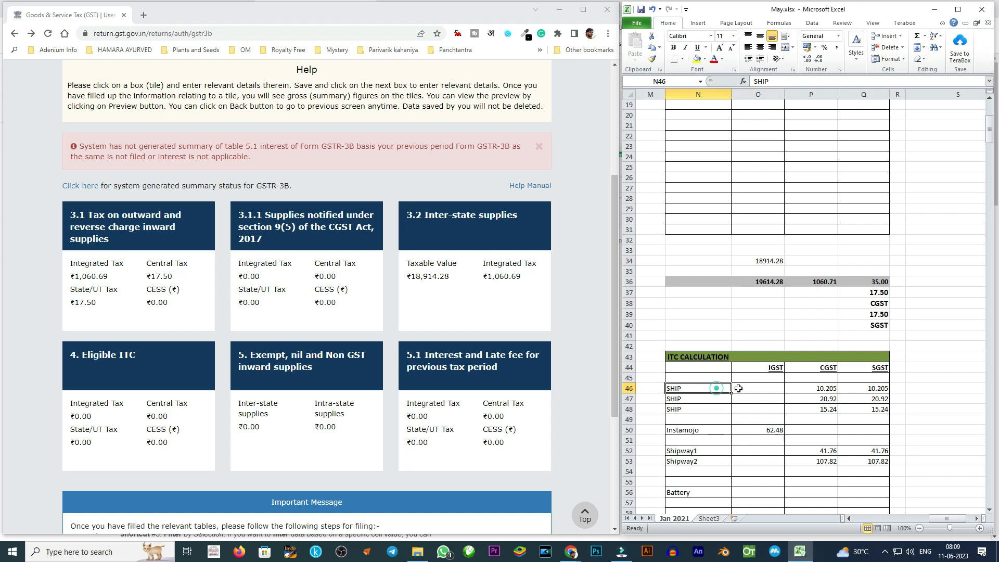
scroll(738, 389, "down", 3)
left_click(959, 9)
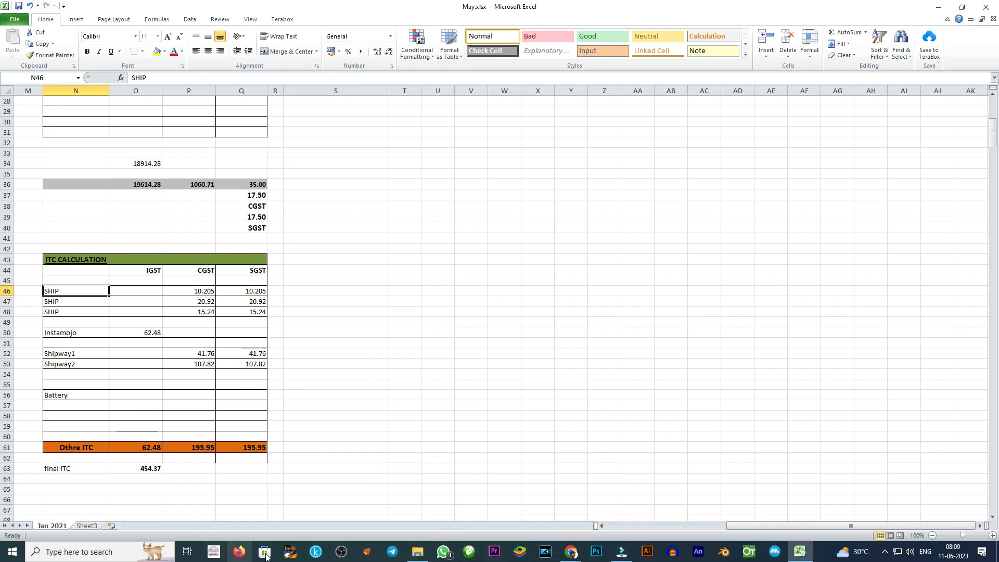
- Open the Instamojo invoice PDF from the PURCHASE folder and pick out its 104.38 tax amount
left_click(423, 557)
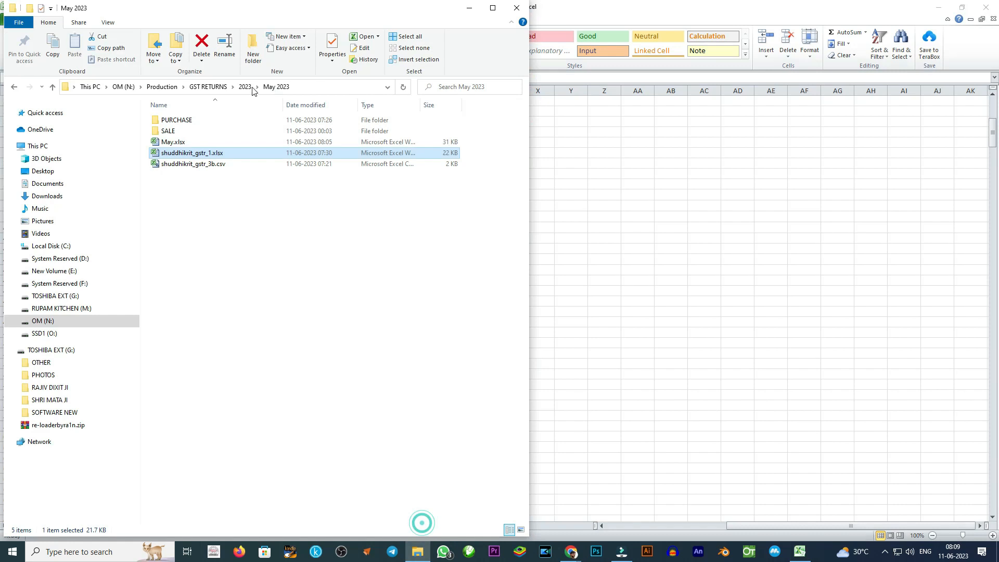
double_click(197, 121)
double_click(188, 120)
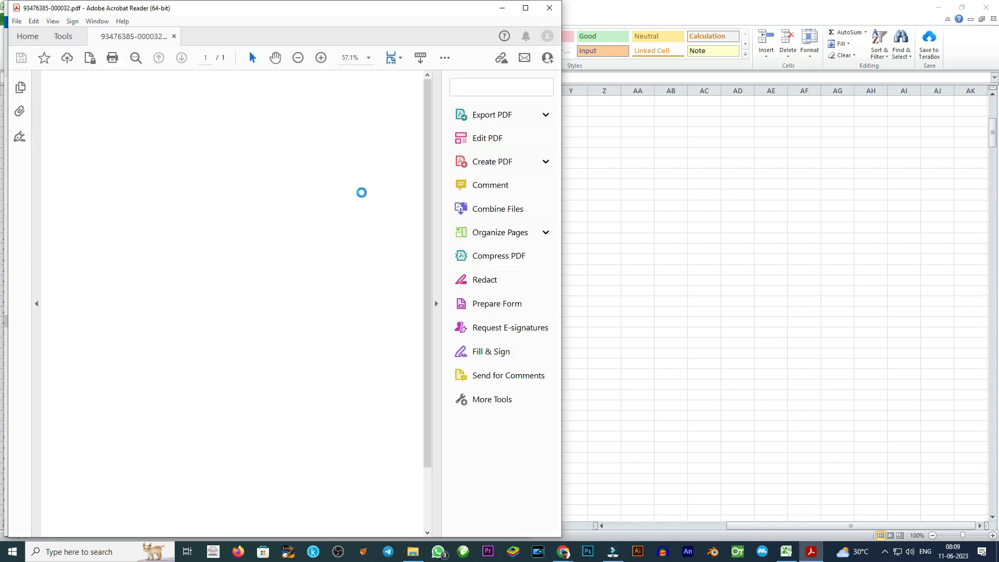
left_click(437, 305)
scroll(425, 344, "up", 5)
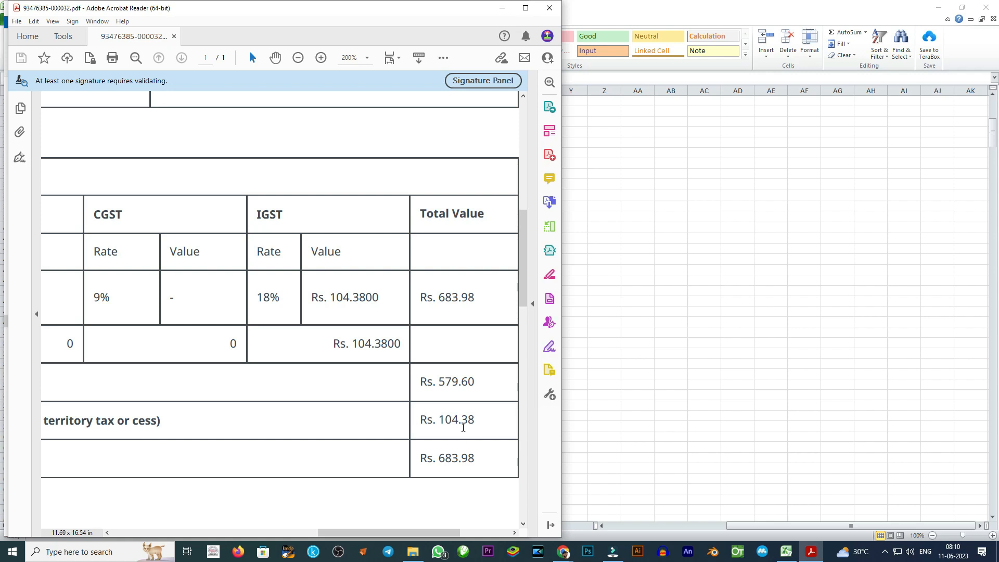
double_click(462, 423)
key("alt+Tab")
key("alt+Tab")
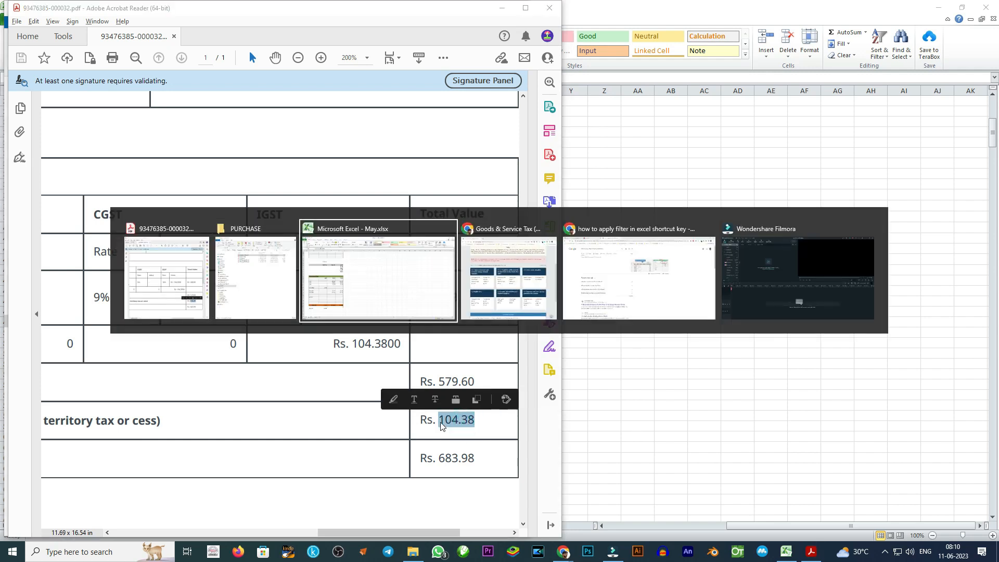
left_click(145, 335)
- Enter 104.38 as the Instamojo IGST in cell O50, raising final ITC to 496.27
type("104.38")
key("Return")
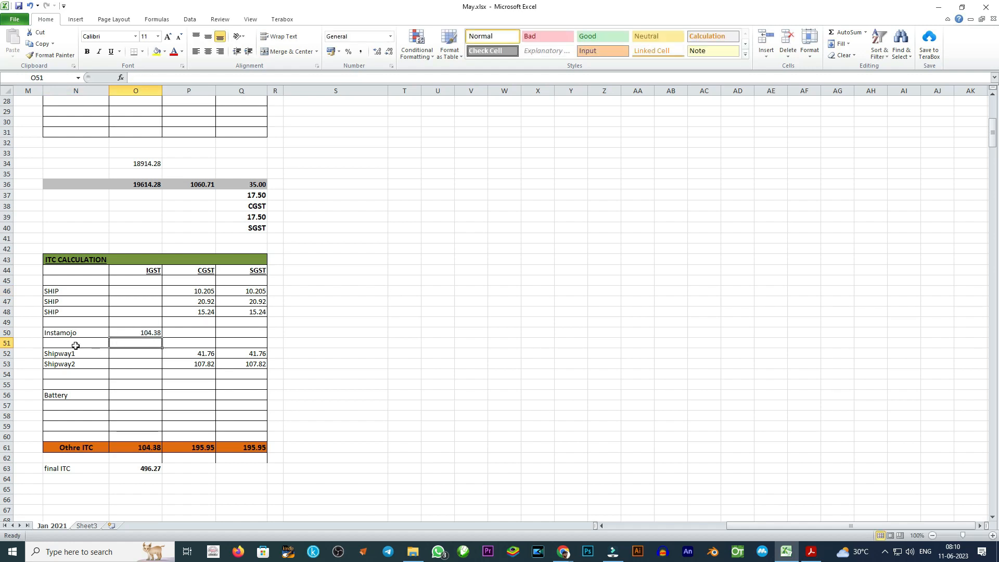
key("alt+Tab")
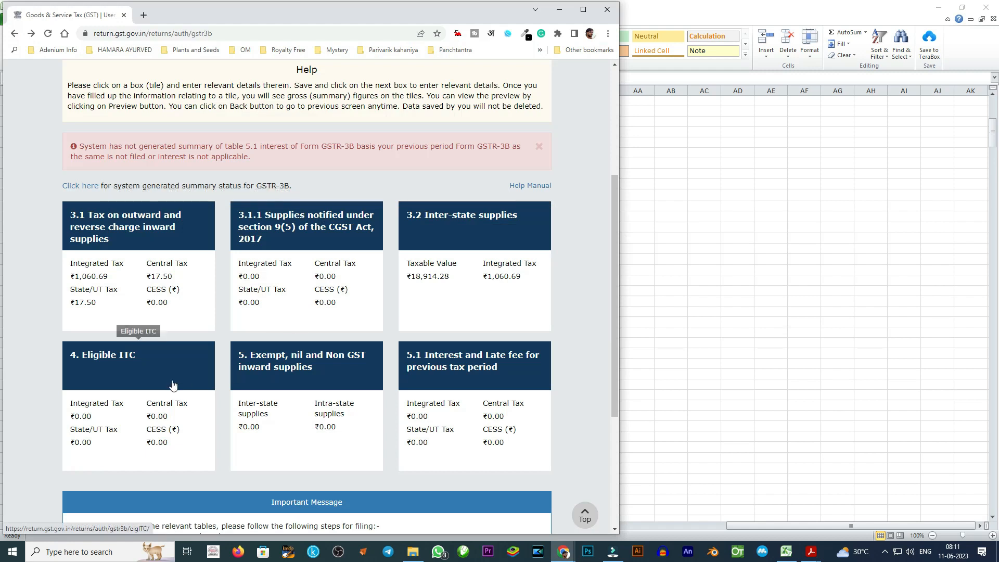
- Open the 4. Eligible ITC section and dismiss the antivirus scan popup
left_click(134, 376)
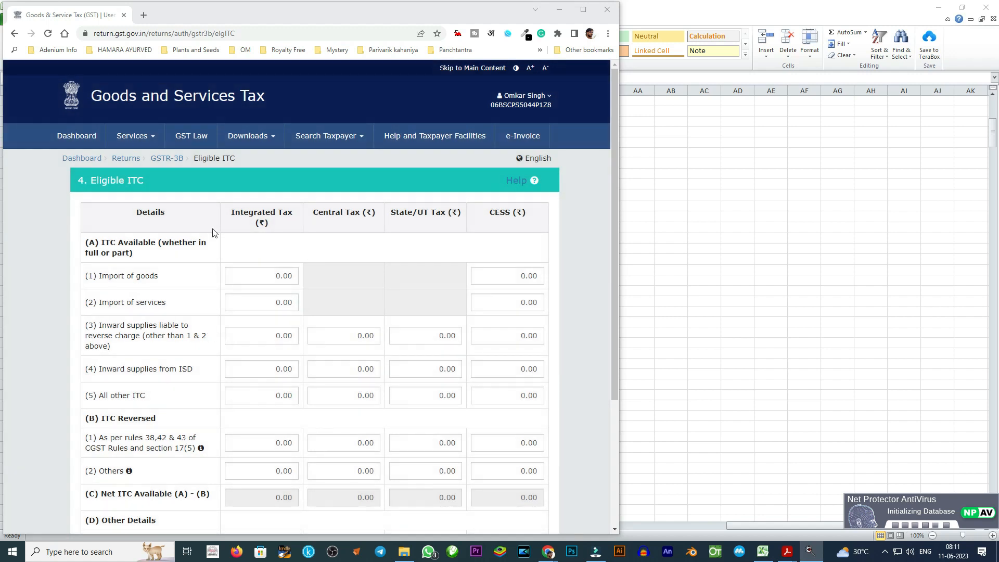
scroll(213, 233, "down", 3)
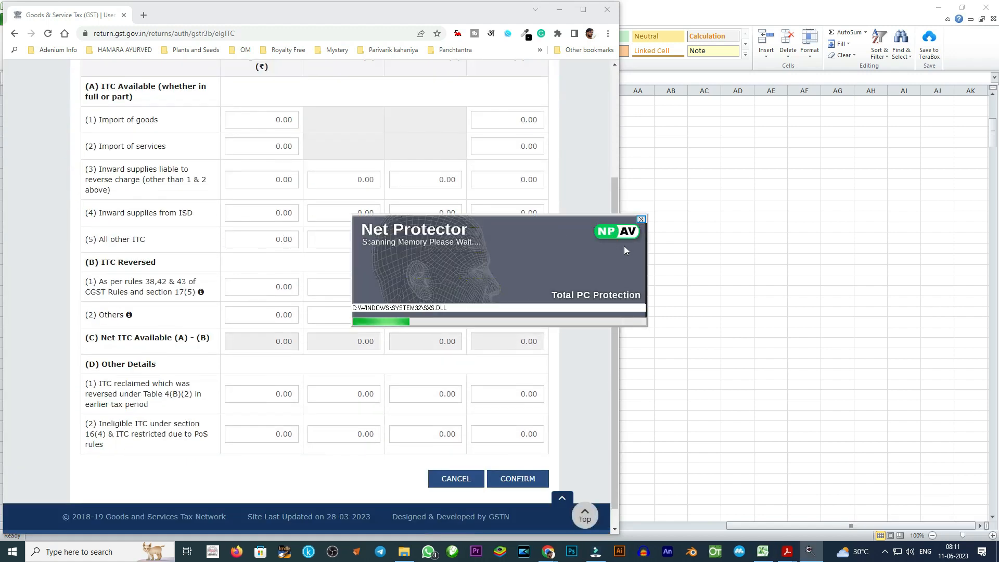
left_click(641, 219)
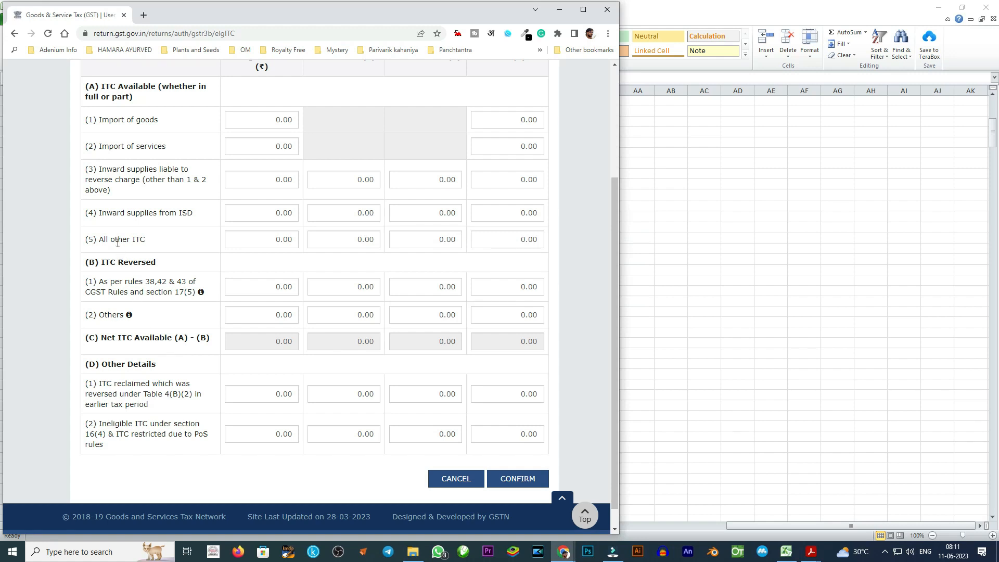
left_click(265, 237)
scroll(560, 232, "up", 2)
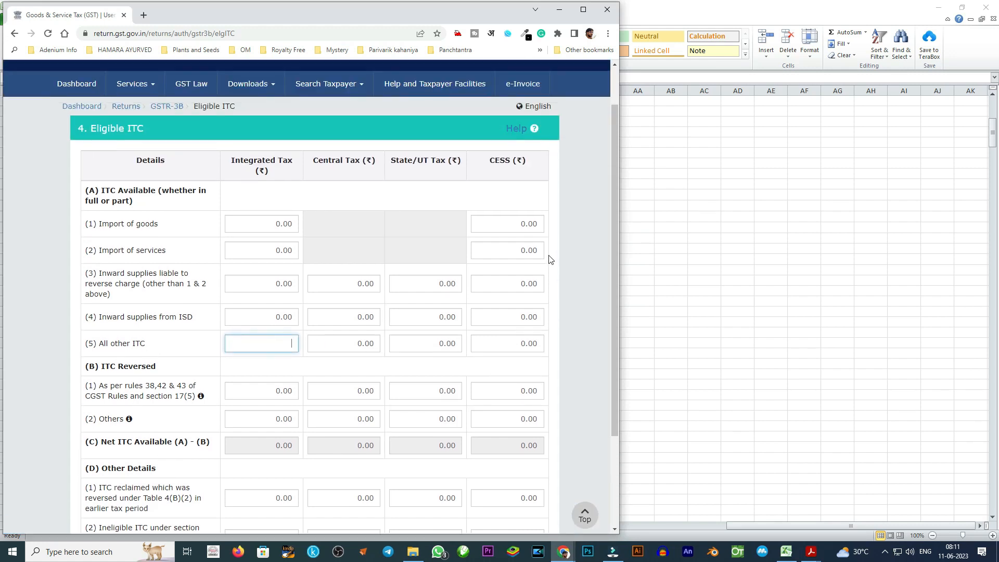
- Enter All other ITC of 104.38 integrated, 276.26 central and 276.26 state tax, then confirm
key("alt+Tab")
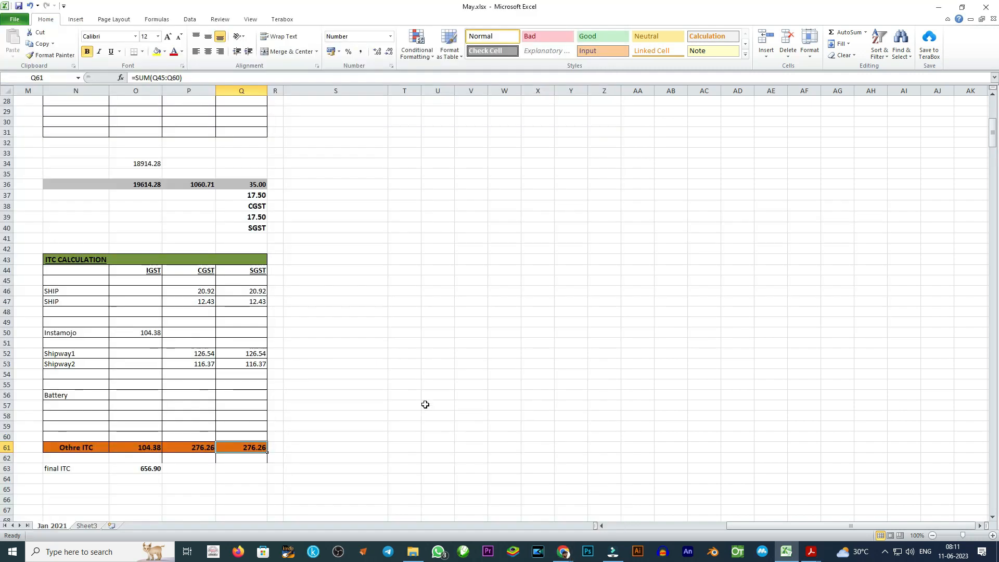
key("alt+Tab")
type("1")
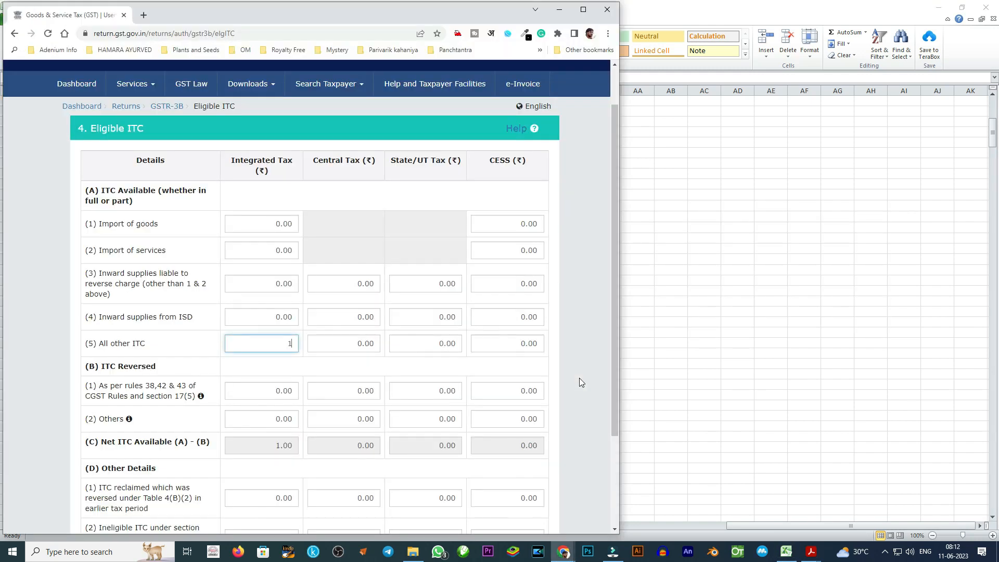
key("Tab")
key("alt+Tab")
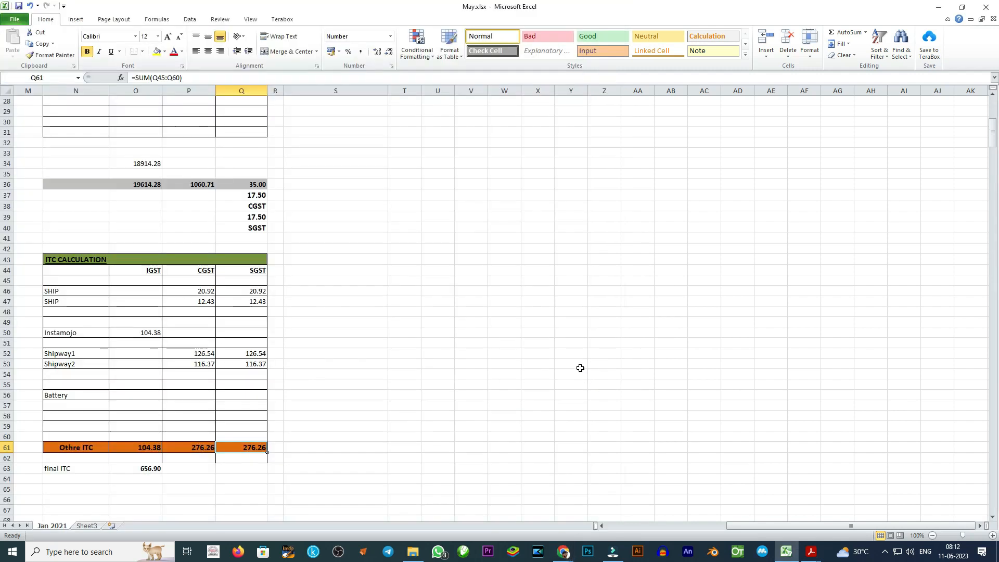
key("alt+Tab")
type("276")
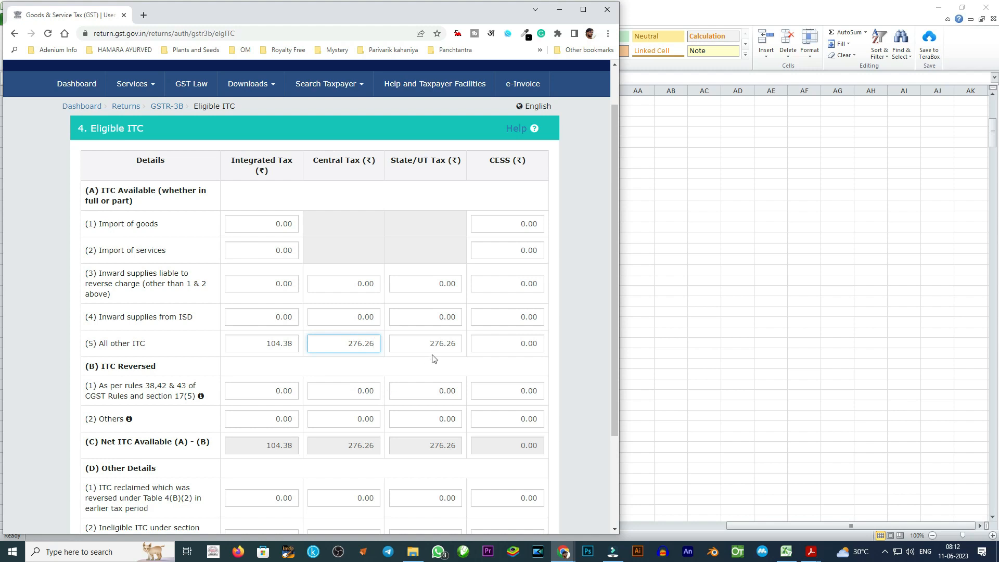
scroll(246, 376, "down", 3)
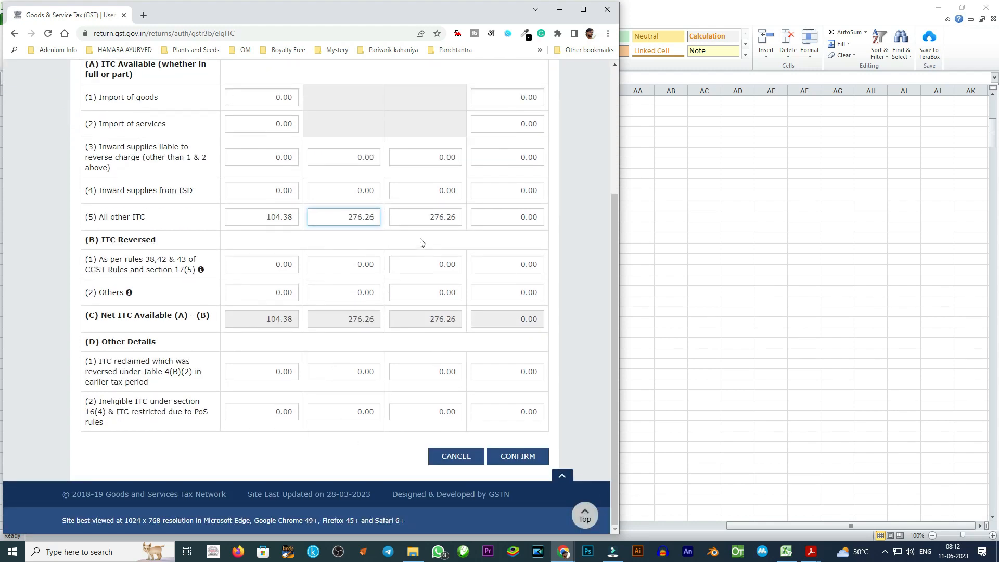
scroll(476, 381, "up", 3)
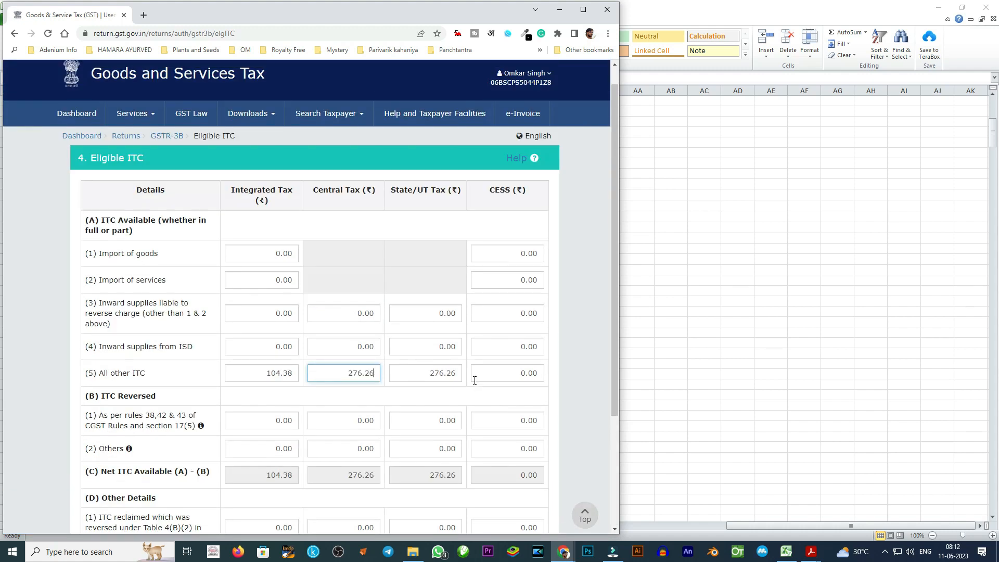
scroll(474, 381, "down", 3)
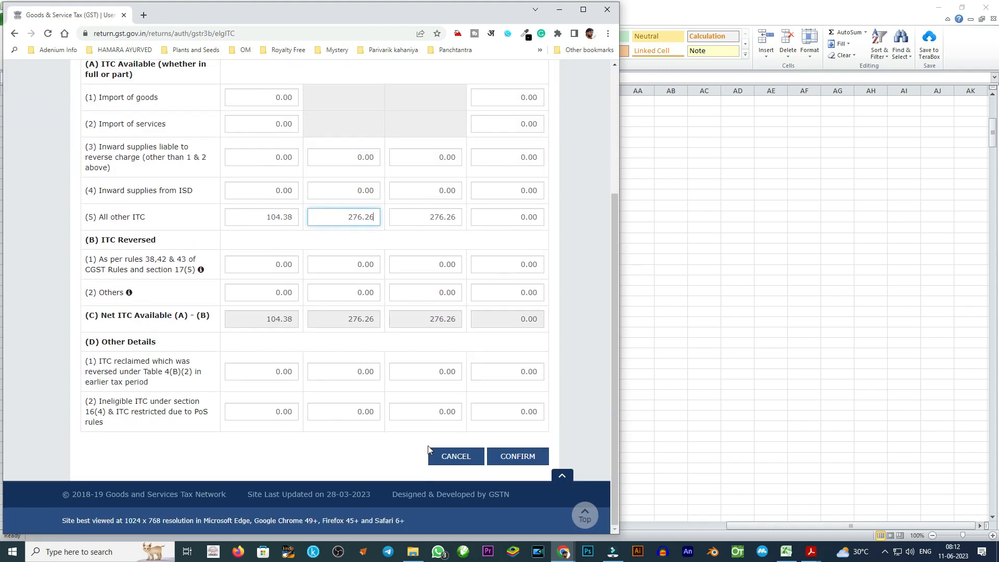
left_click(519, 457)
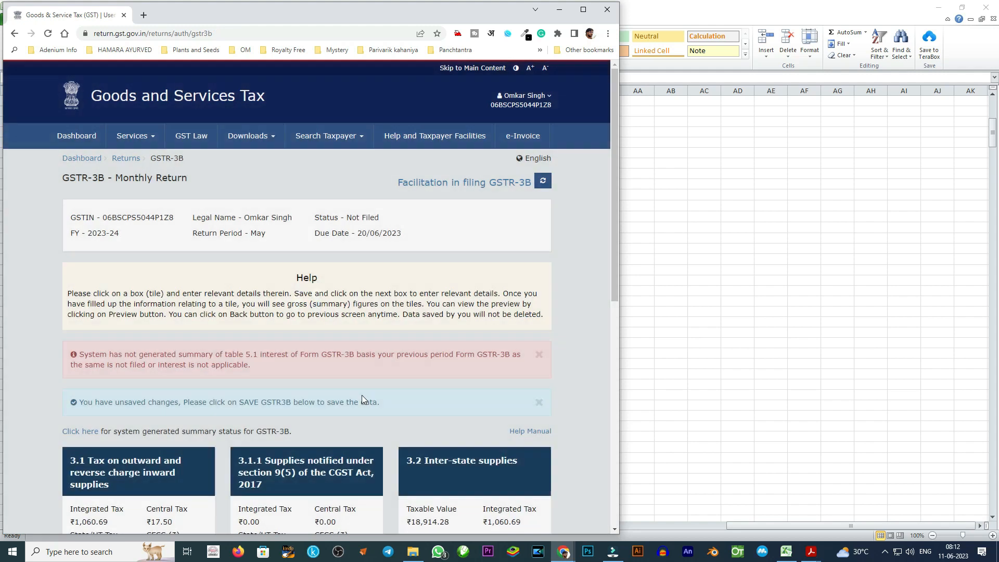
- Save the May GSTR-3B draft and review the summary tiles
scroll(361, 395, "down", 8)
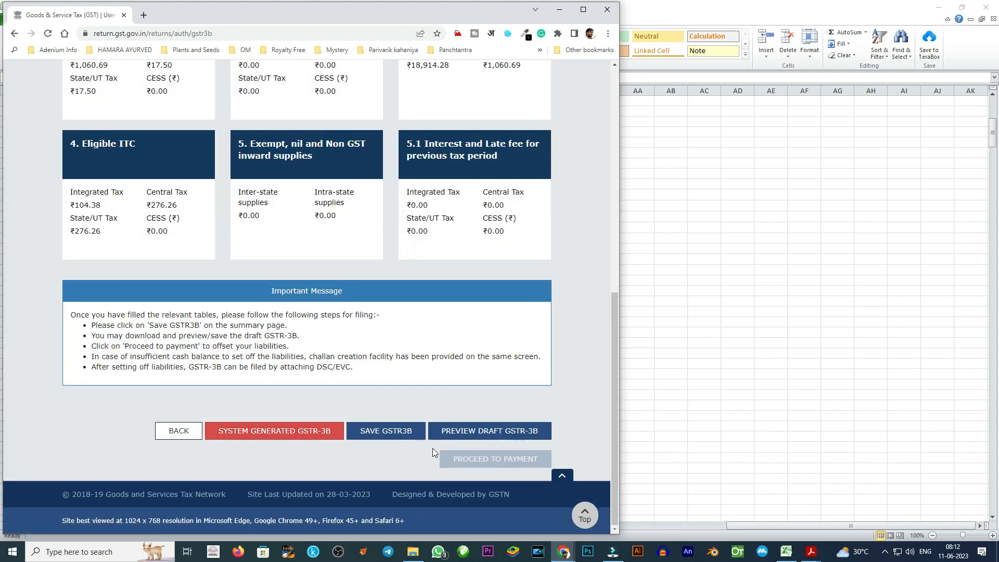
left_click(379, 432)
scroll(376, 433, "down", 9)
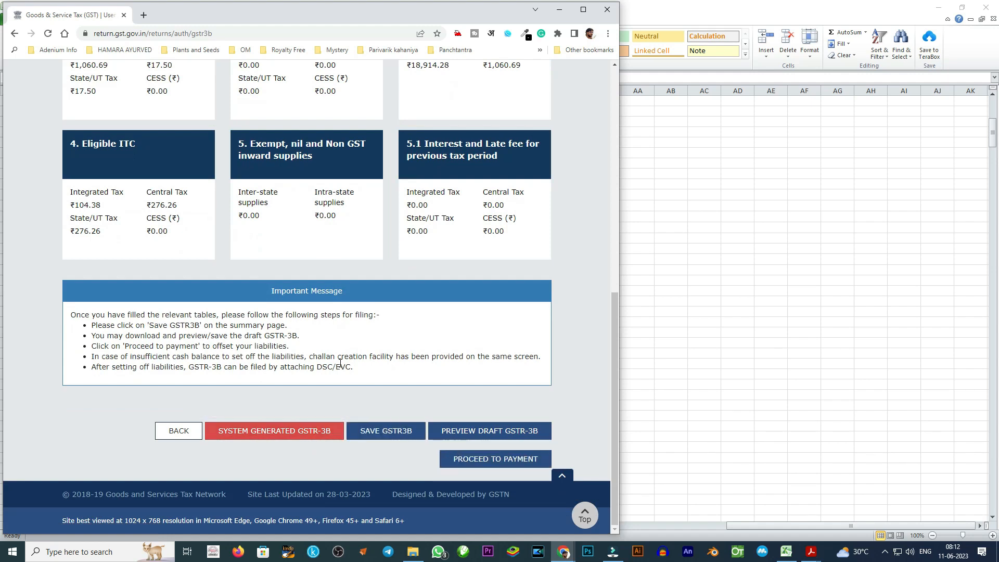
scroll(479, 371, "up", 6)
scroll(479, 371, "up", 3)
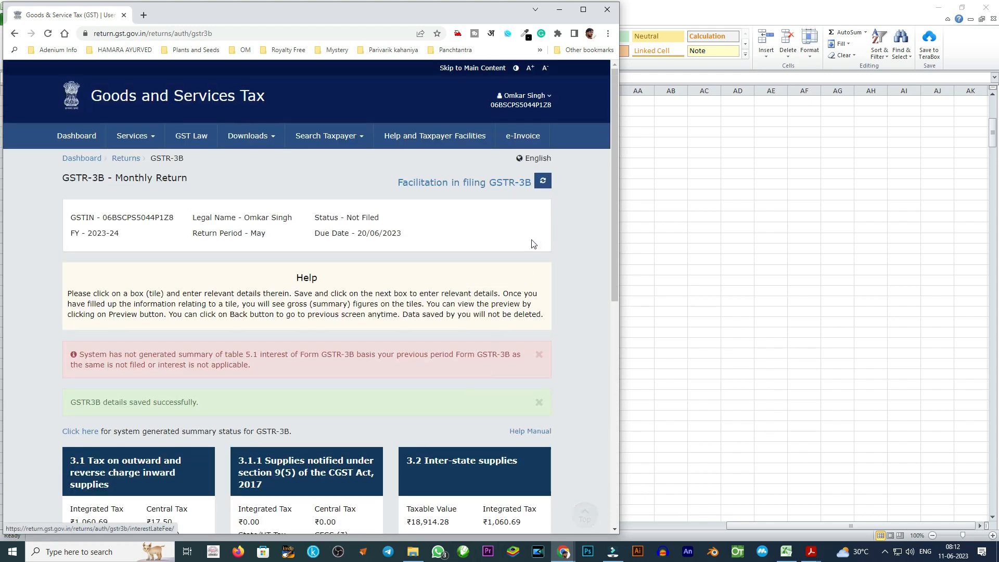
- Refresh the return's summary data and proceed to the 6.1 Payment of tax page
left_click(542, 181)
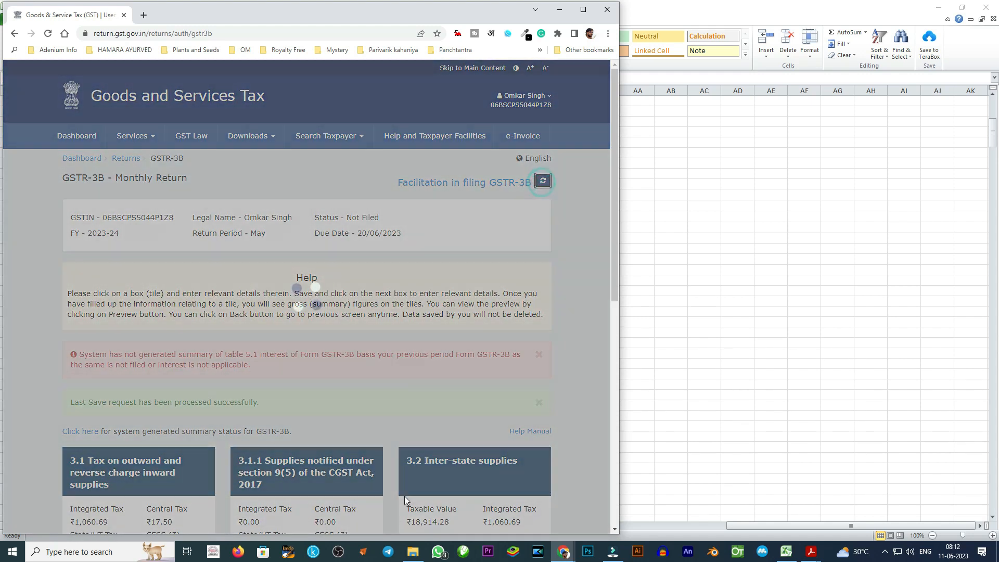
scroll(430, 487, "down", 6)
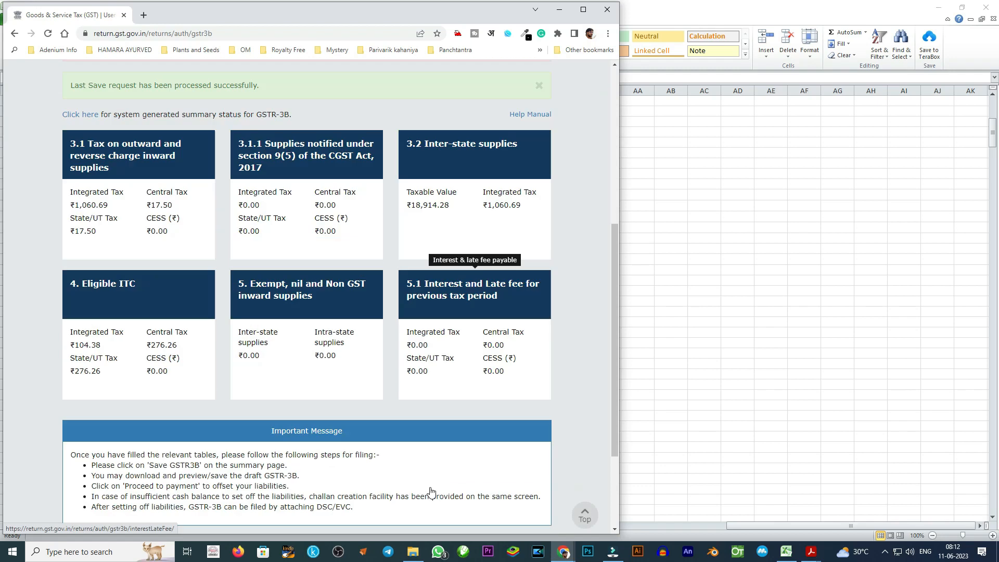
scroll(431, 492, "down", 3)
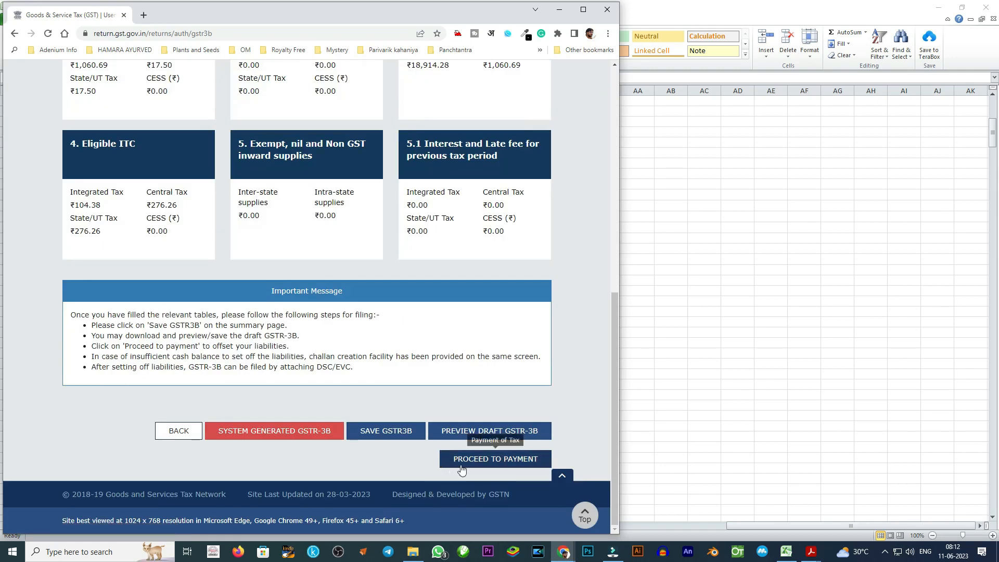
left_click(502, 462)
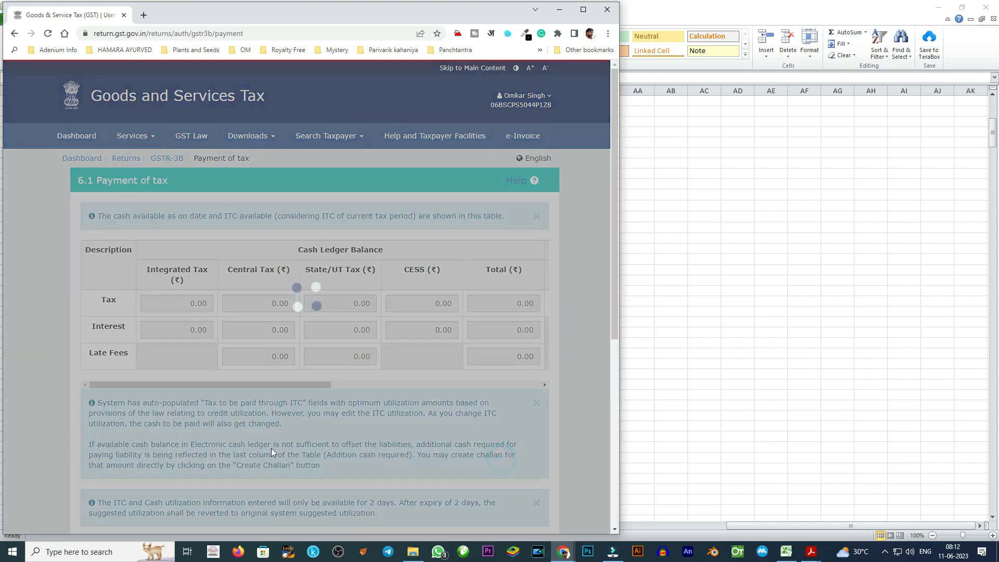
- Review the ITC table: 104 and 957 for Integrated Tax, 18 each for Central and State/UT
scroll(404, 375, "down", 3)
scroll(404, 375, "down", 3)
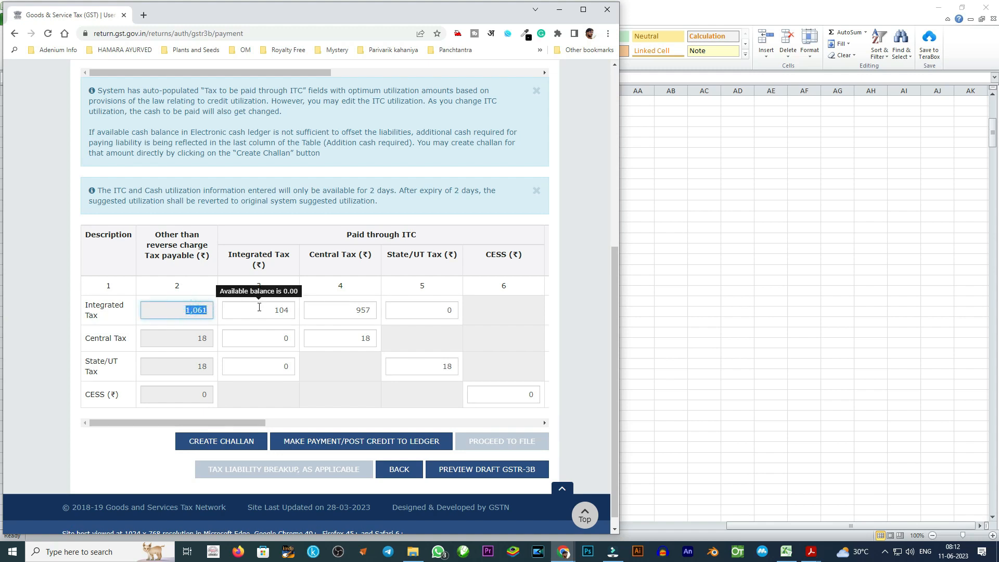
left_click(277, 312)
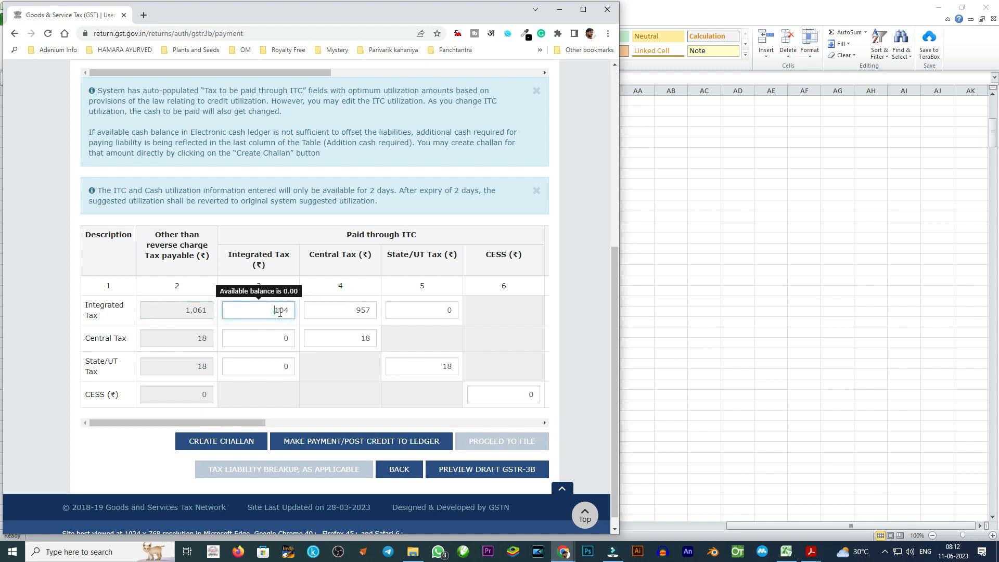
left_click(356, 313)
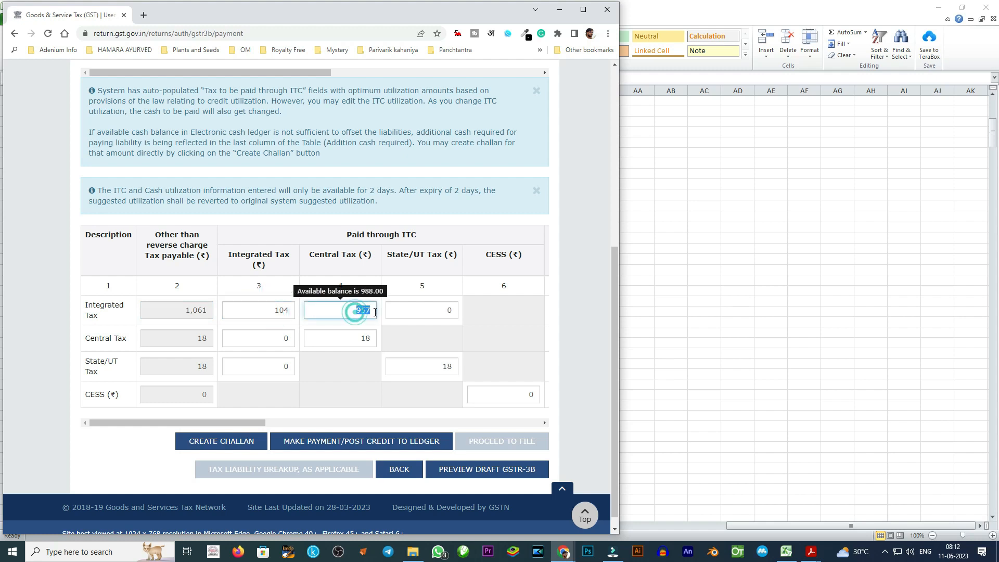
left_click_drag(248, 423, 63, 406)
- Post the credit to the ledger, confirm the offset, and continue to the filing verification
left_click(362, 442)
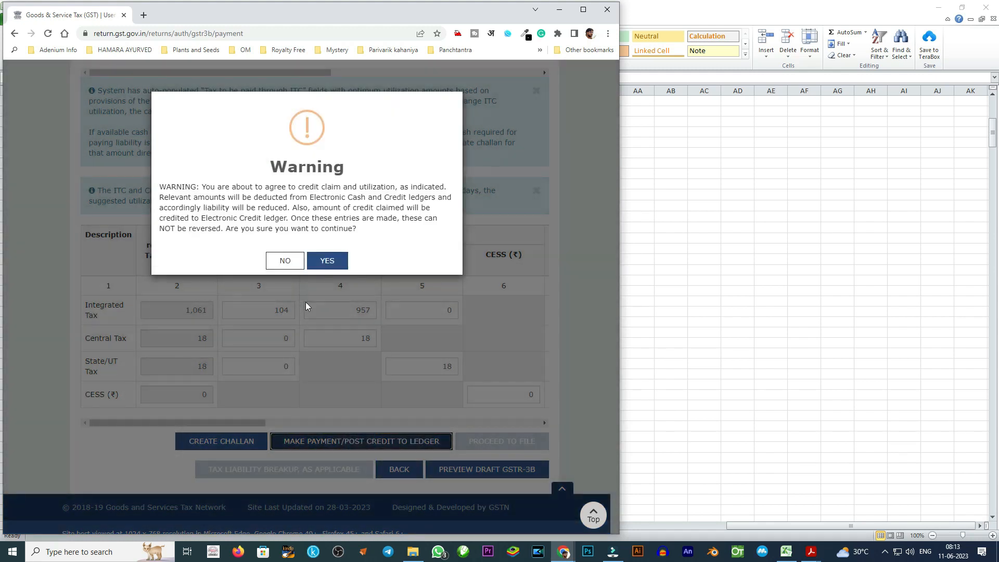
left_click(323, 261)
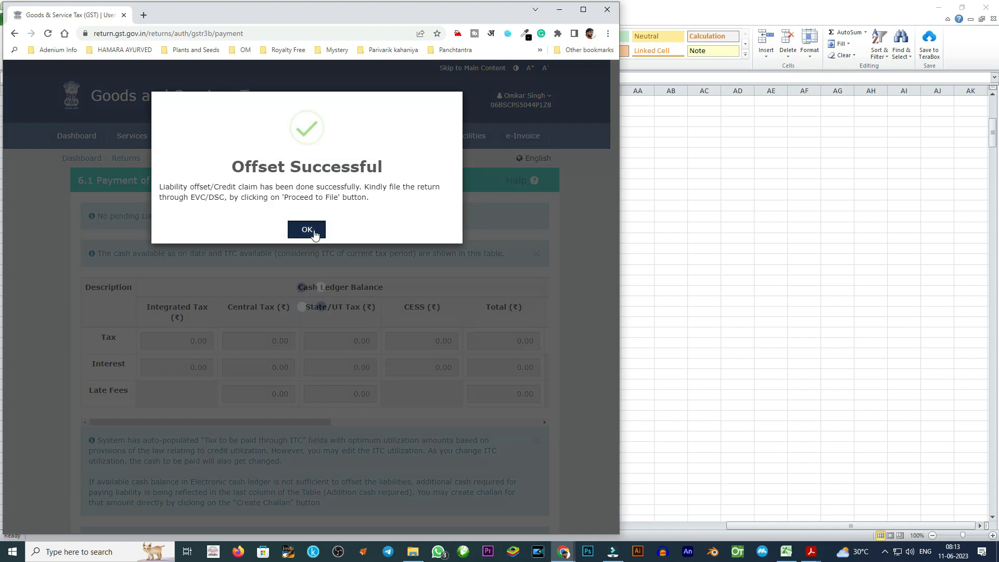
left_click(314, 233)
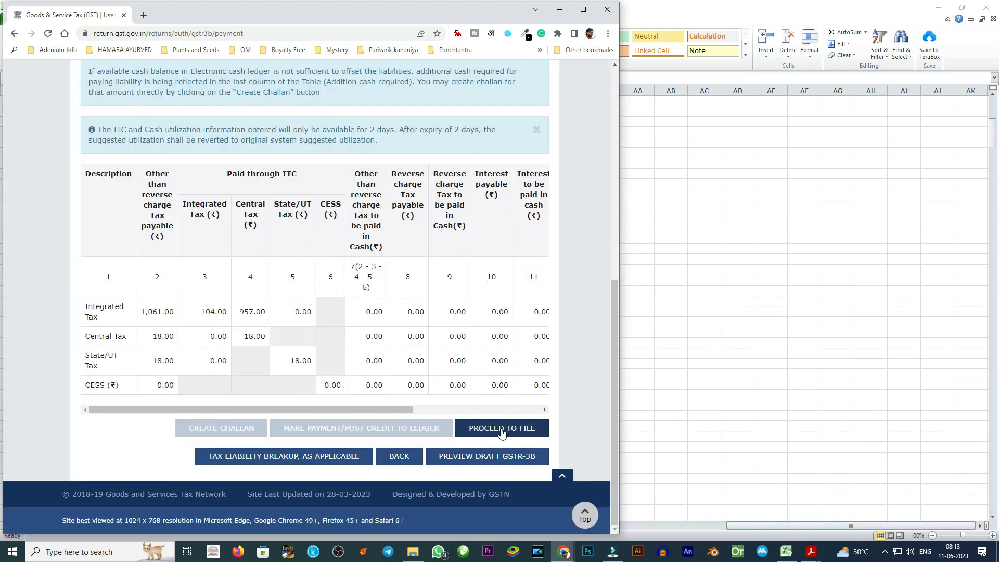
left_click(502, 428)
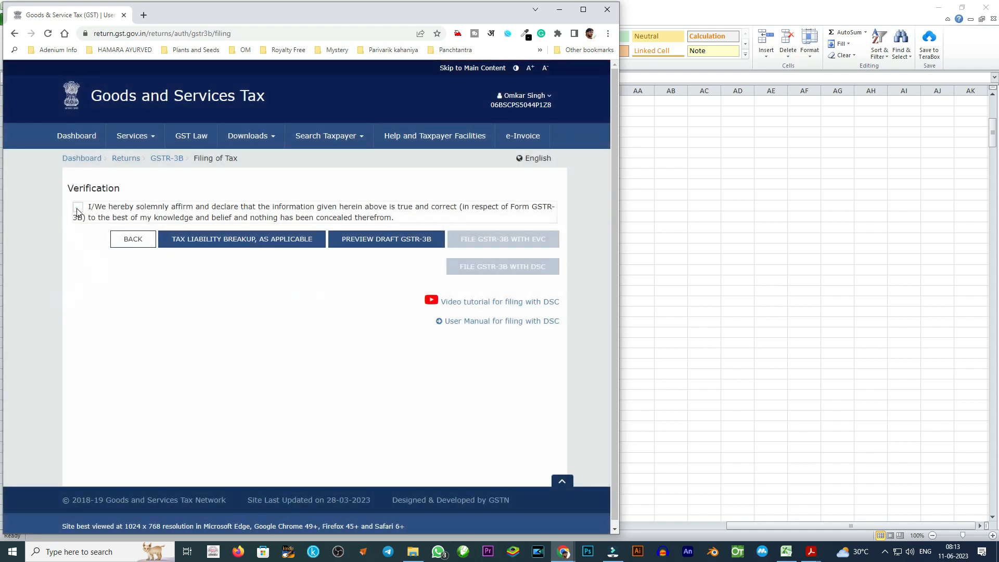
- Affirm the filing declaration and select the authorised signatory
left_click(78, 208)
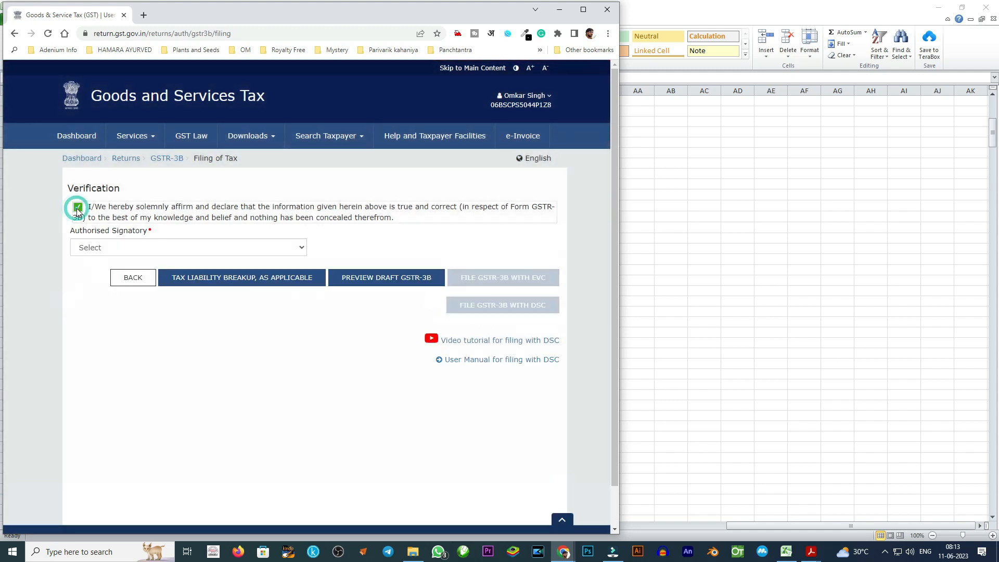
left_click(132, 257)
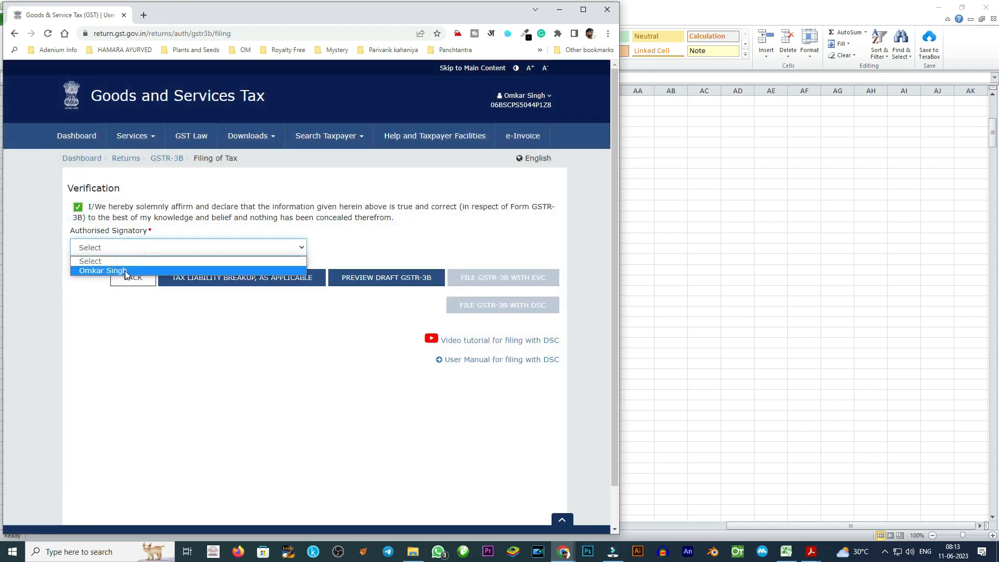
left_click(127, 270)
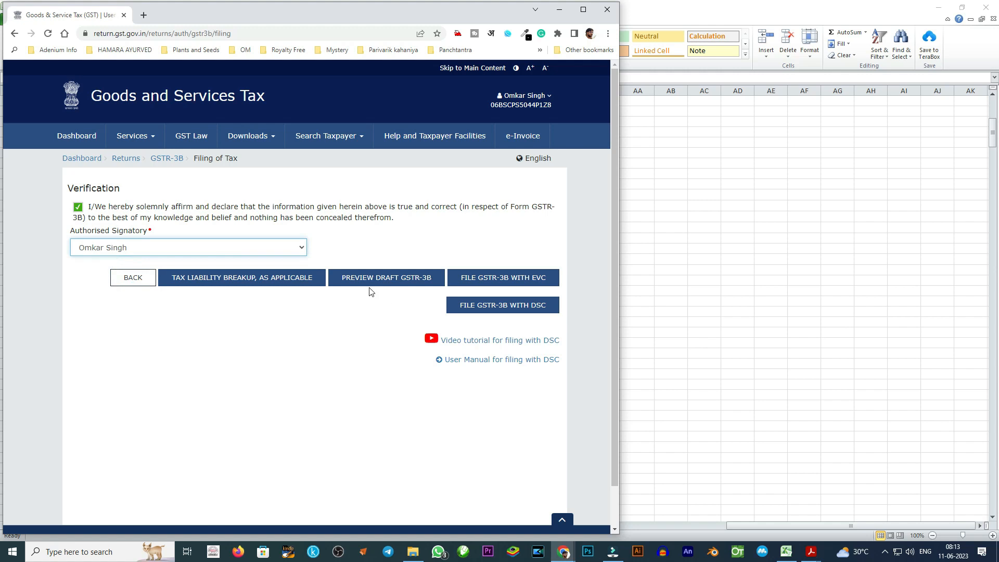
- File the GSTR-3B with EVC by pasting and verifying the one-time password
left_click(527, 282)
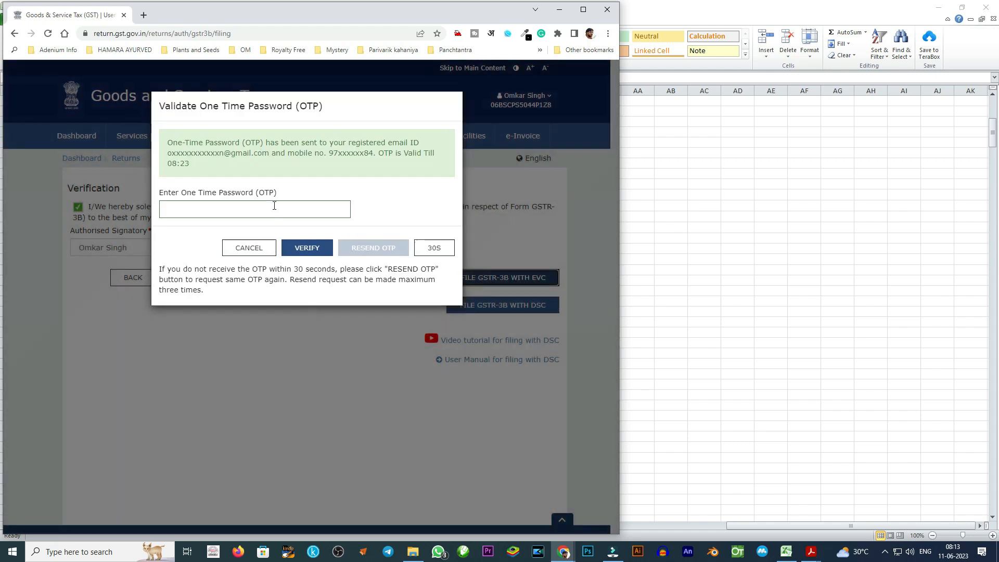
left_click(274, 206)
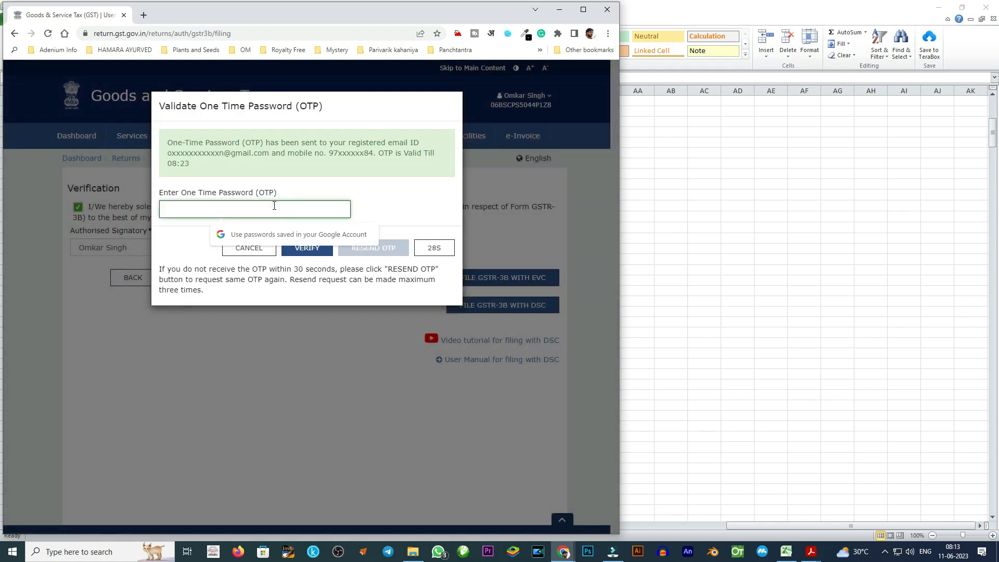
key("ctrl+v")
left_click(306, 248)
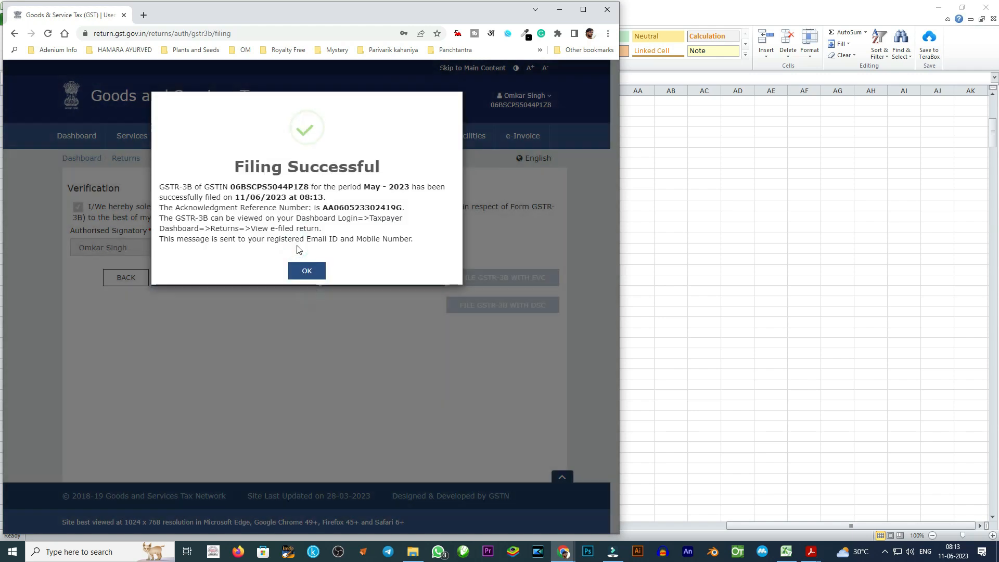
left_click(306, 271)
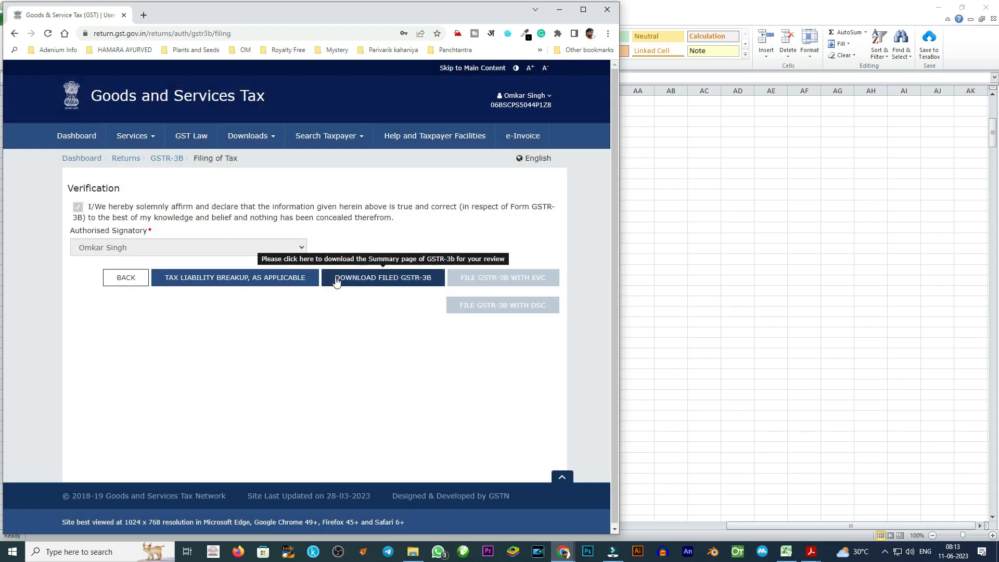
- Save the filed GSTR-3B PDF, then return to the taxpayer dashboard via the breadcrumb
left_click(387, 282)
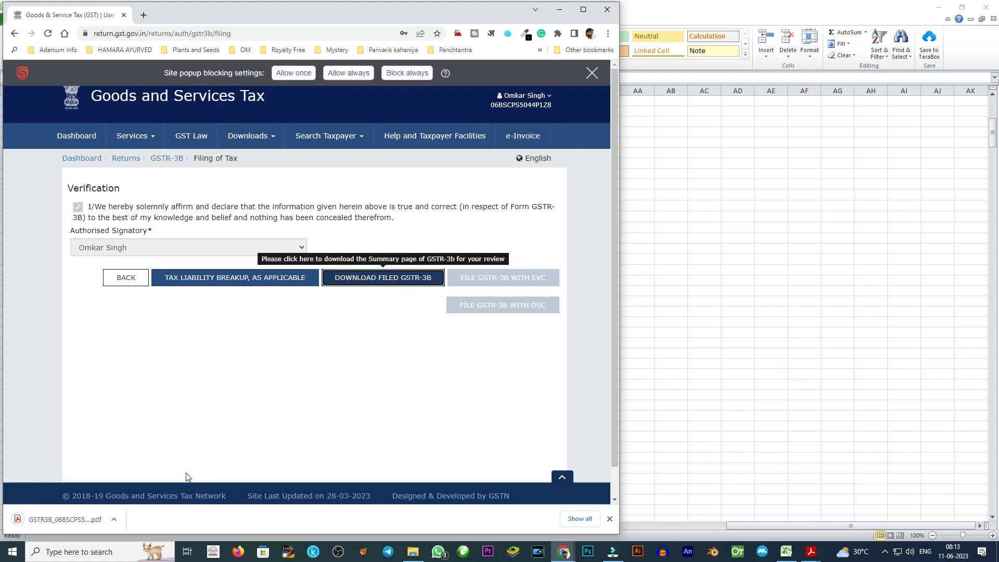
left_click(137, 280)
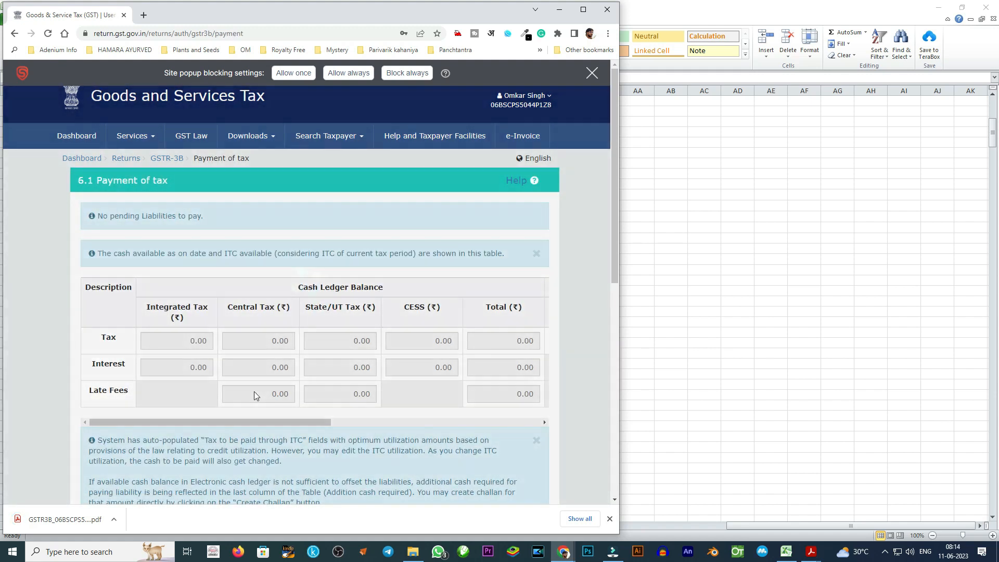
scroll(239, 393, "down", 3)
scroll(107, 319, "up", 3)
scroll(83, 238, "down", 8)
scroll(21, 203, "up", 10)
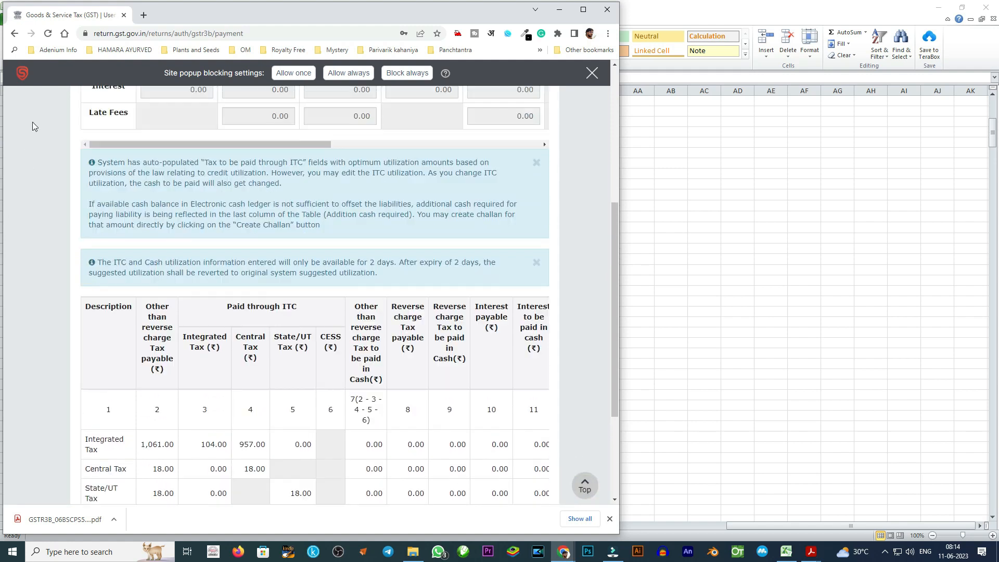
left_click(77, 137)
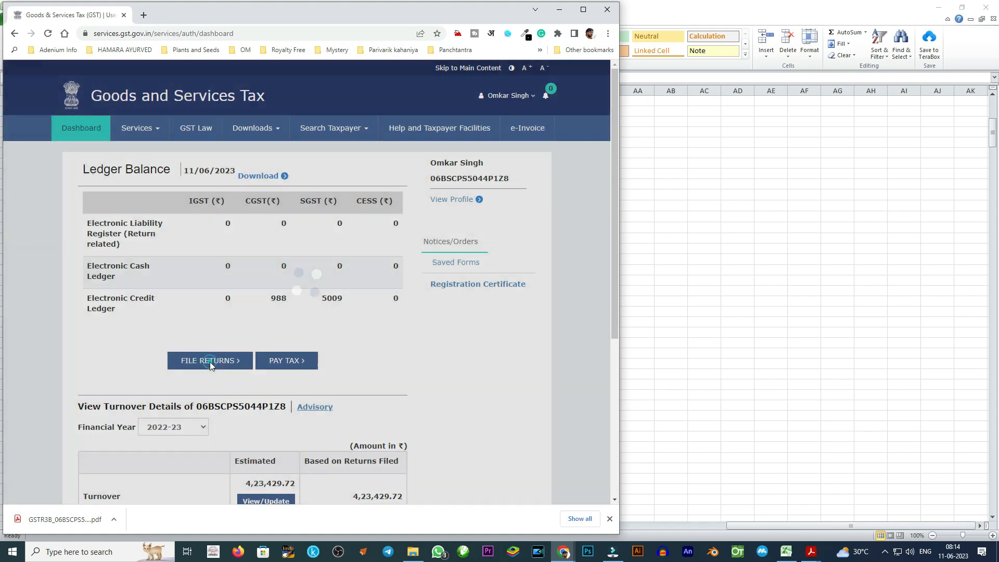
- Search File Returns for period May 2023 and scroll to the GSTR-3B tile showing Filed
left_click(210, 361)
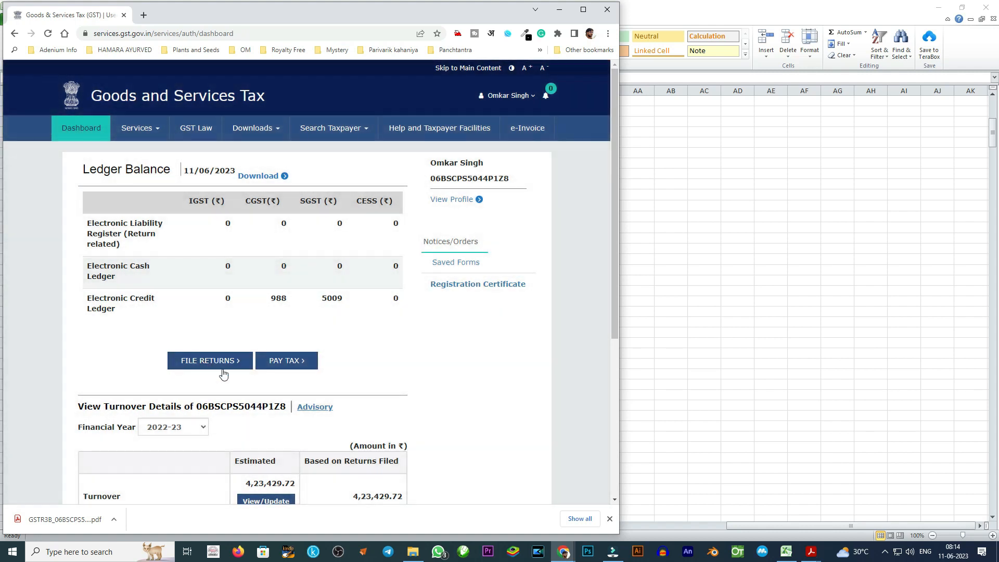
left_click(224, 368)
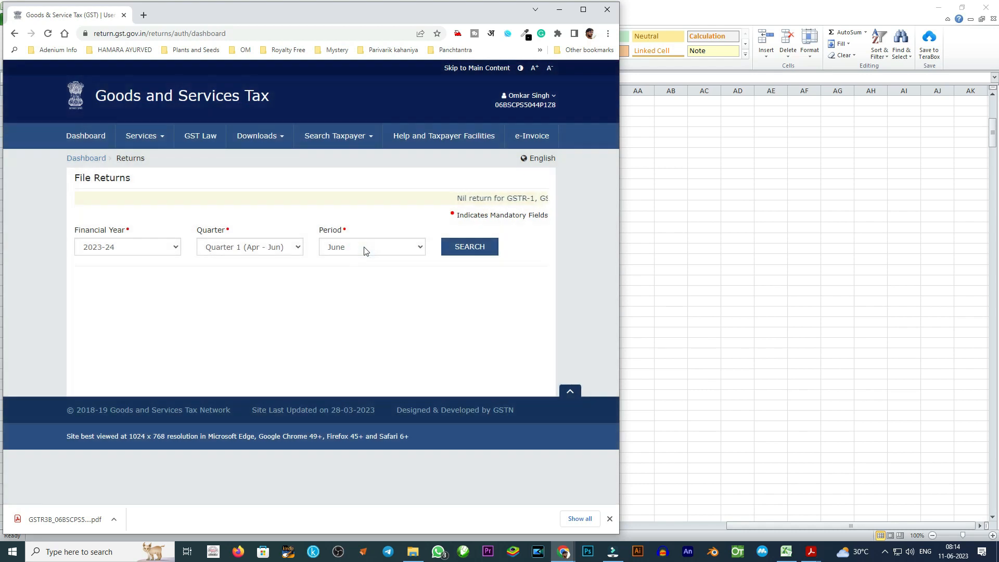
left_click(362, 247)
left_click(354, 271)
left_click(470, 247)
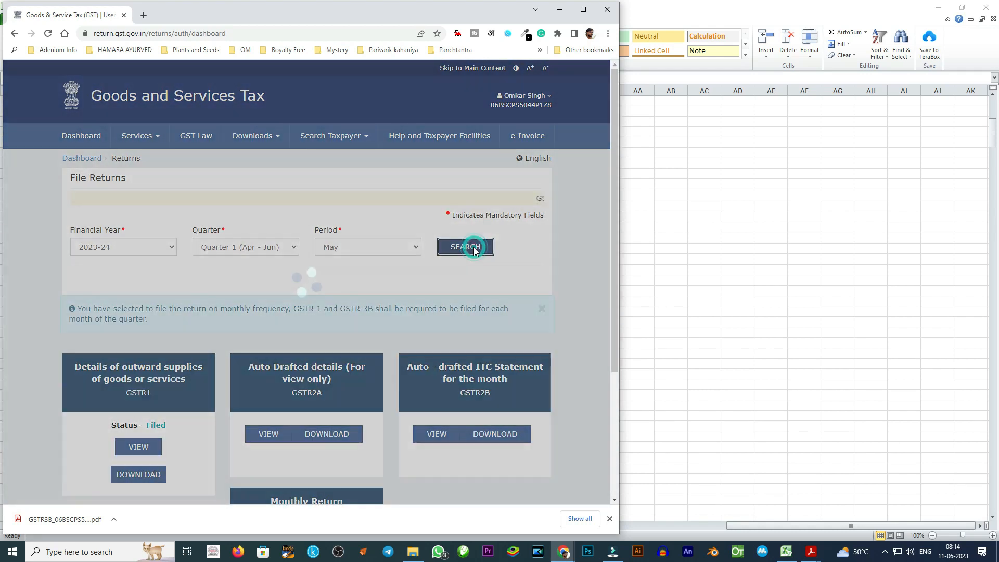
scroll(171, 330, "down", 2)
scroll(325, 424, "down", 2)
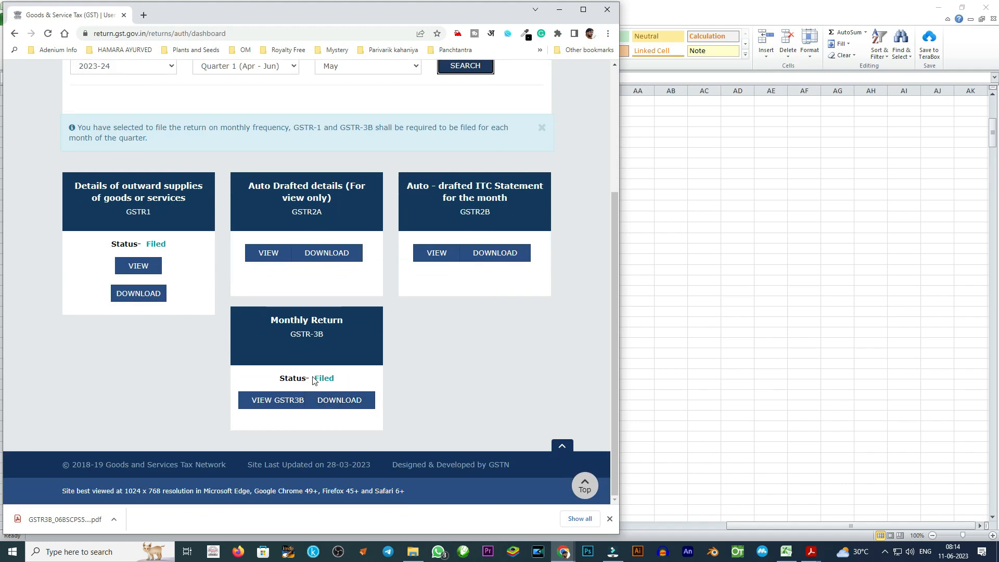
left_click(887, 553)
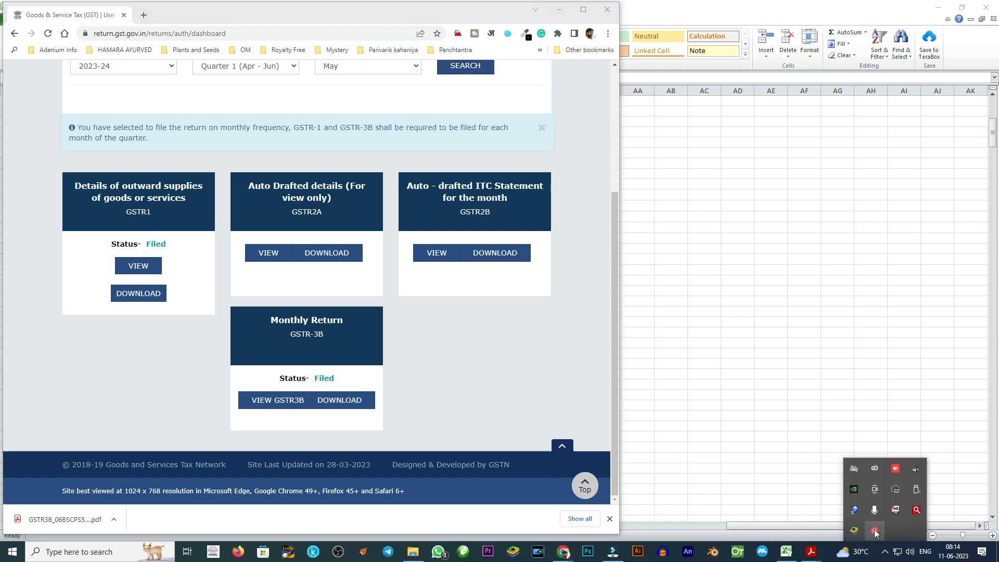